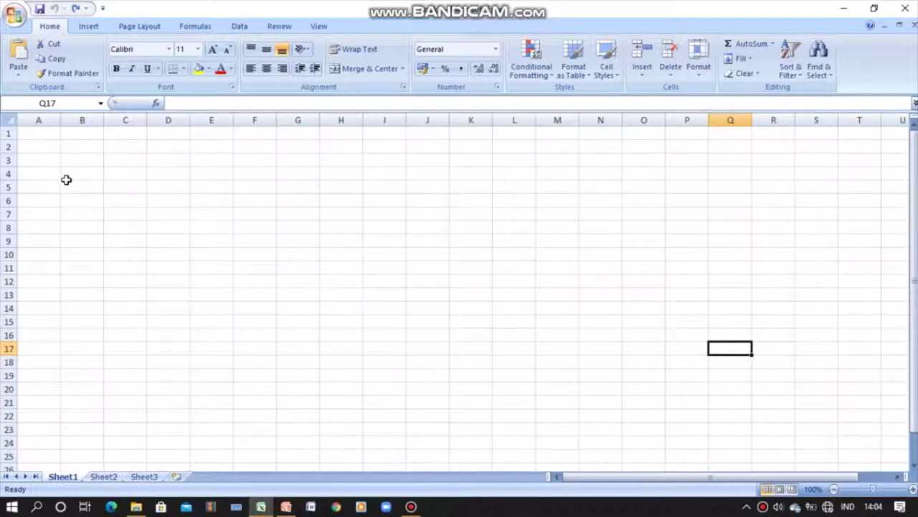
- Set the whole sheet's font to Times New Roman, size 12
left_click(41, 158)
key("ctrl+a")
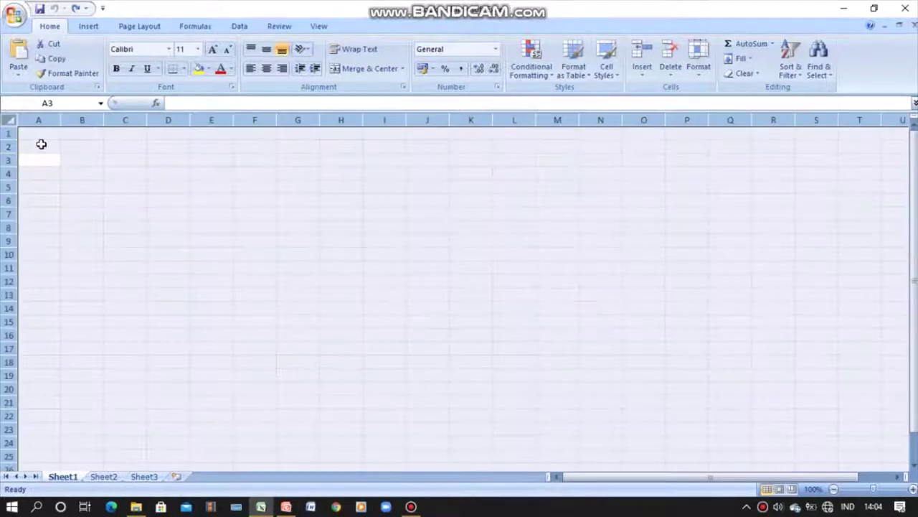
left_click(124, 50)
type("T")
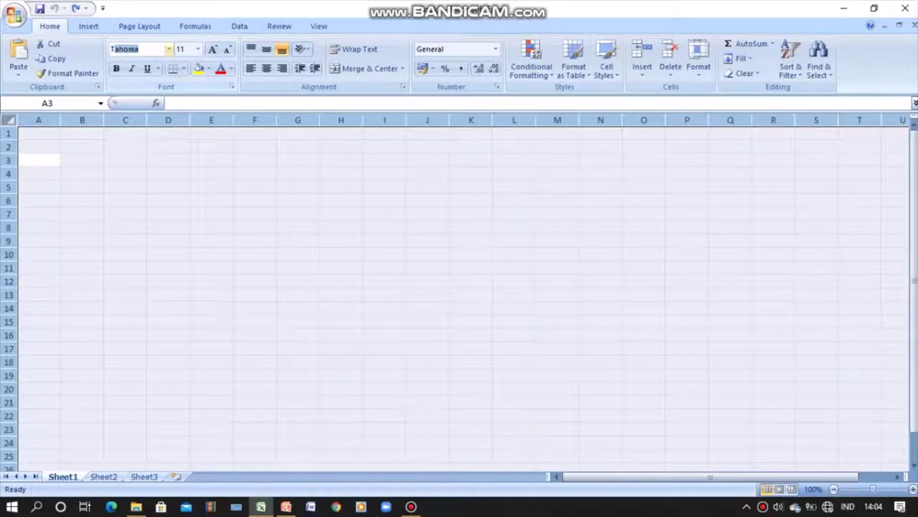
type("imes New R")
key("Return")
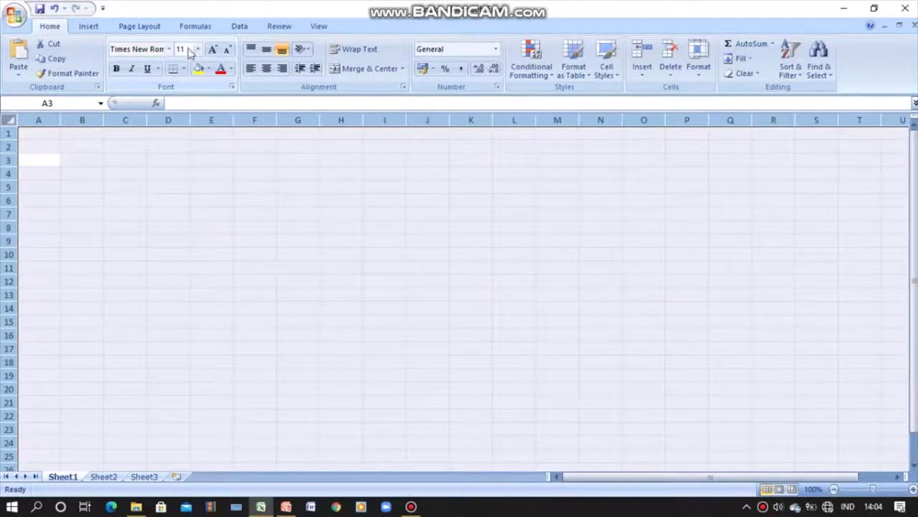
left_click(190, 48)
type("2")
key("Return")
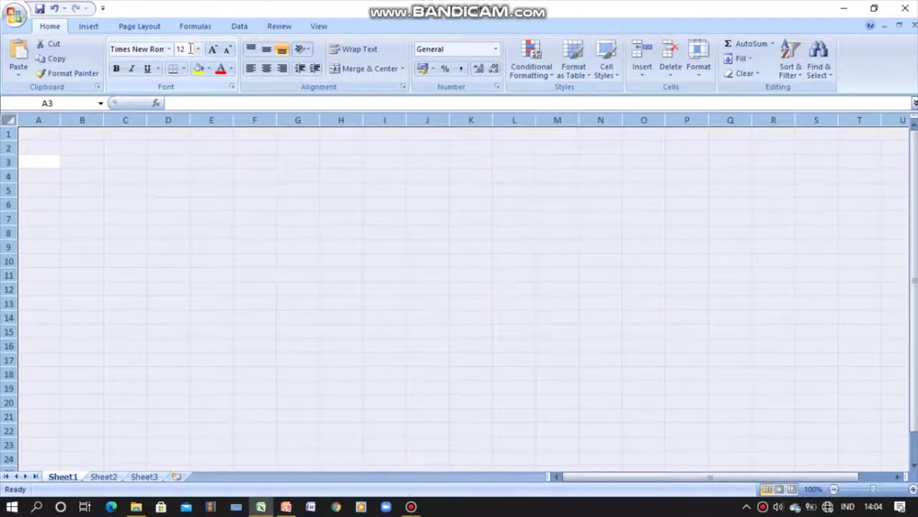
- Enter the header 'No.' in A1 and centre column A horizontally and vertically
left_click(39, 133)
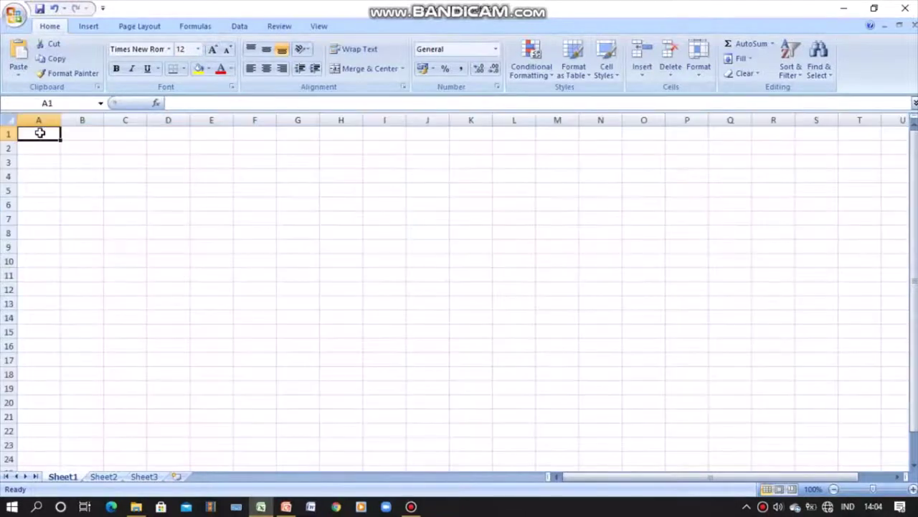
type("n")
key("BackSpace")
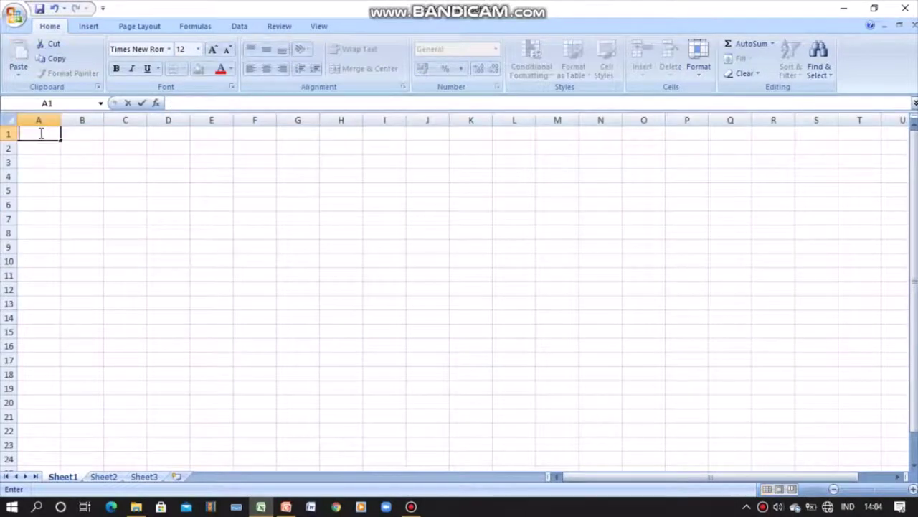
type("No.")
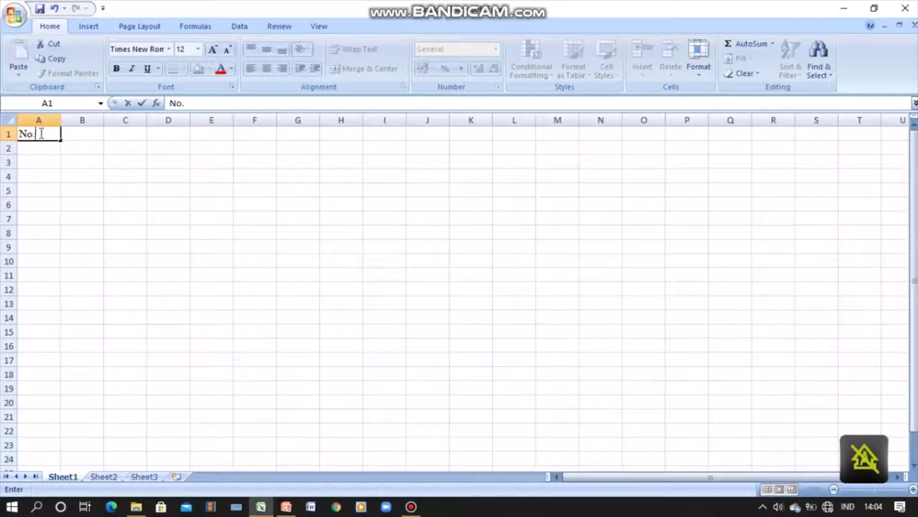
left_click(38, 119)
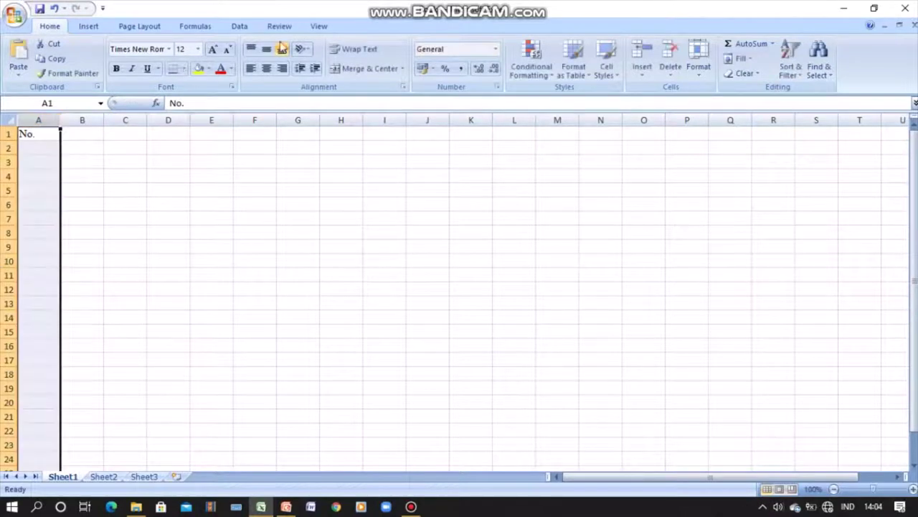
left_click(267, 68)
left_click(266, 48)
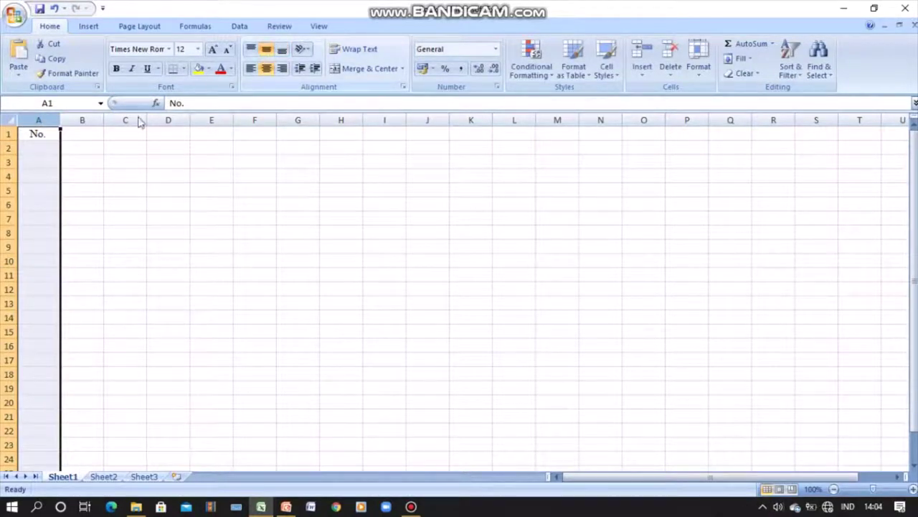
- Number A2:A21 from 1 to 20 and autofit column A's width
left_click(51, 151)
type("1")
key("Return")
type("2")
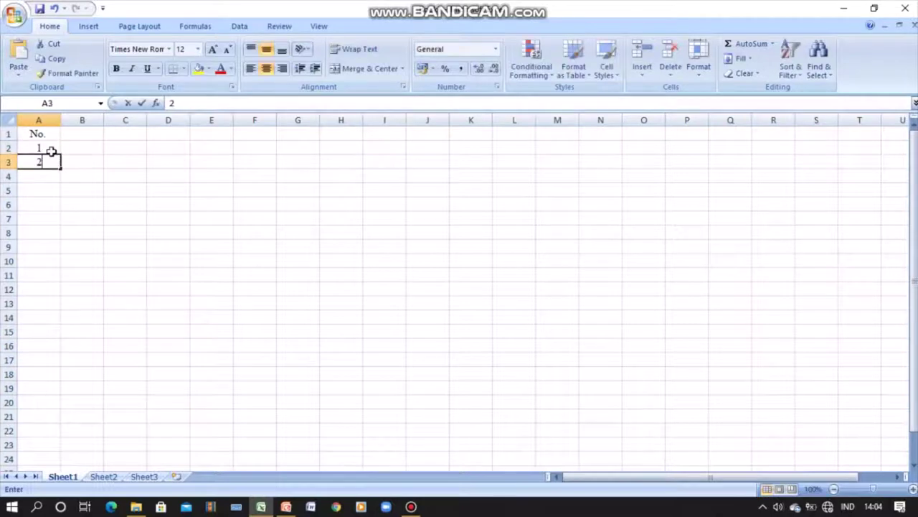
left_click_drag(47, 151, 50, 421)
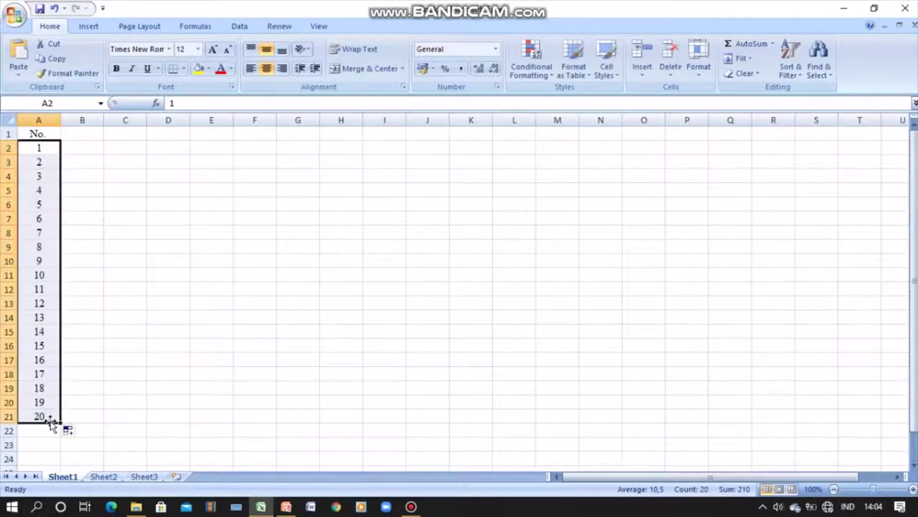
double_click(61, 120)
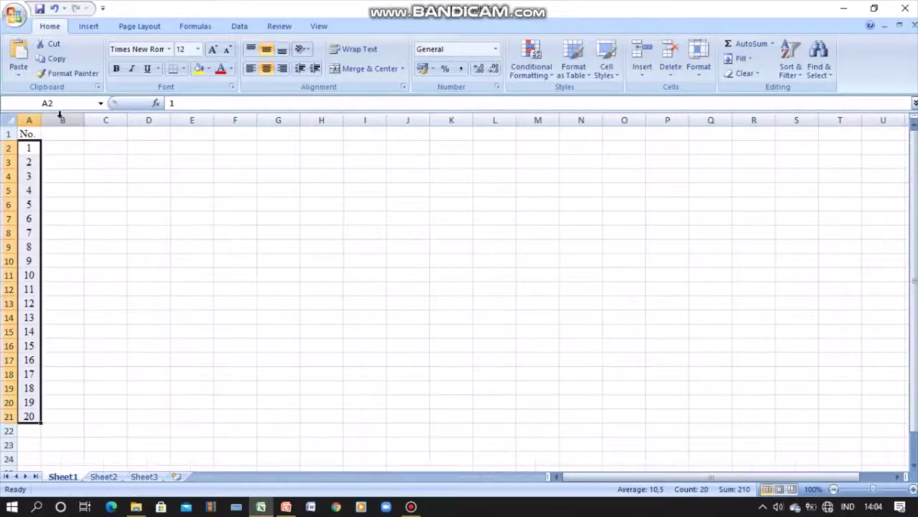
- Enter the header 'Sample' in B1, middle-aligned and centred
left_click(61, 135)
type("Nam")
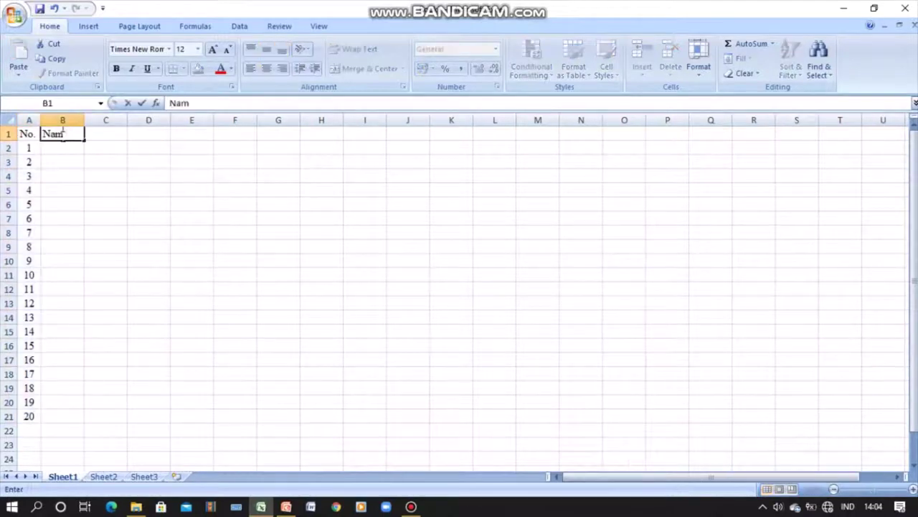
type("a")
key("BackSpace")
key("BackSpace")
type("Sample")
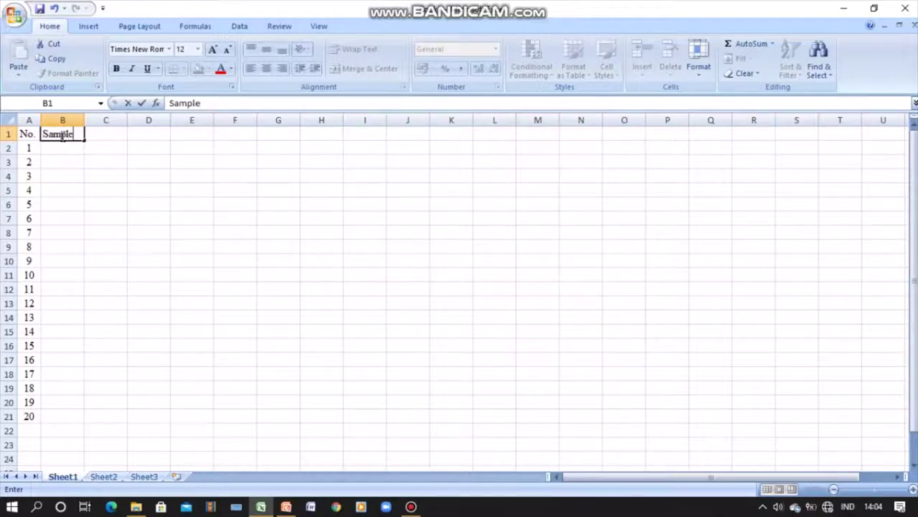
left_click(72, 119)
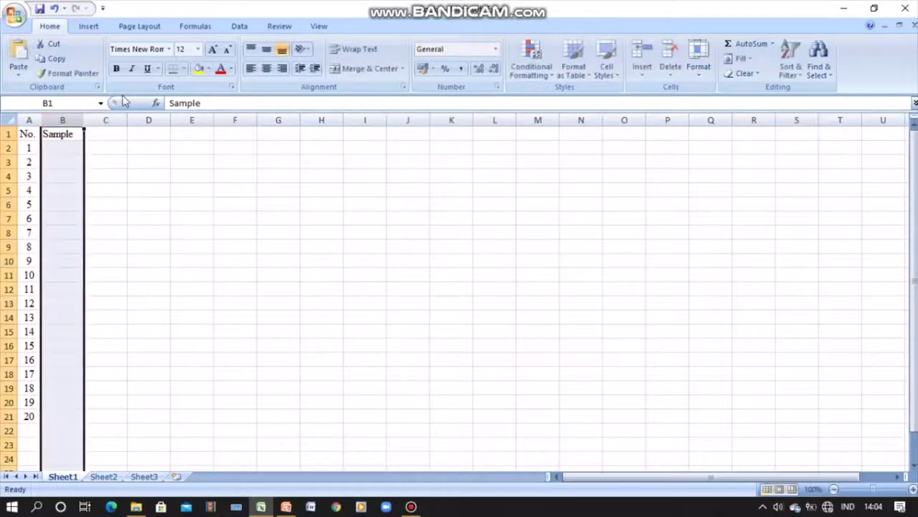
left_click(266, 49)
left_click(68, 145)
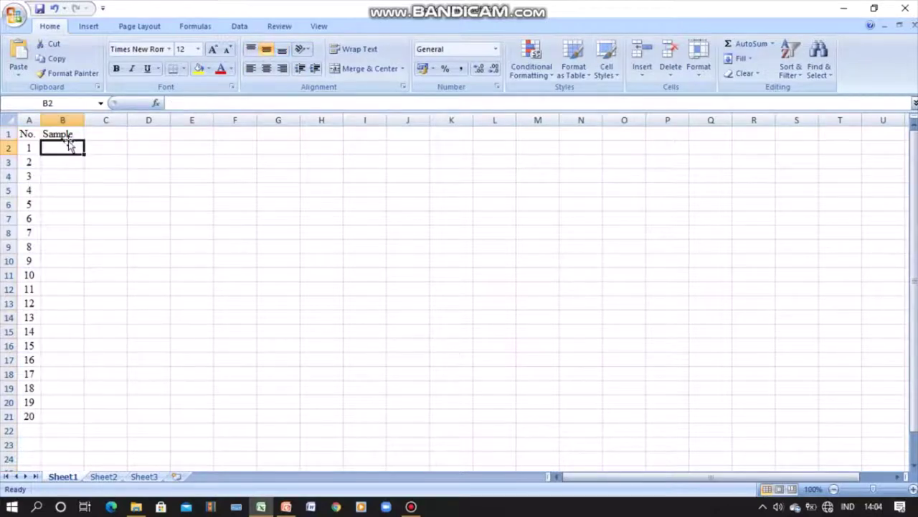
left_click(63, 134)
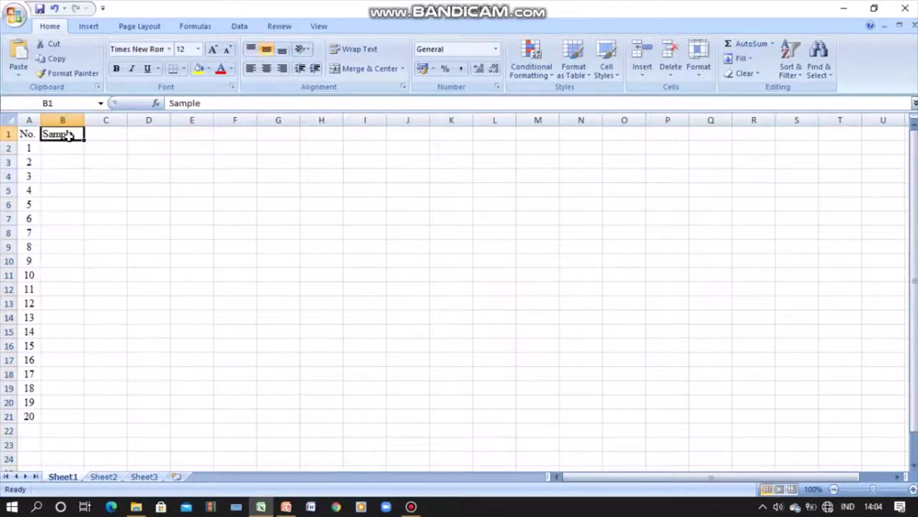
left_click(265, 69)
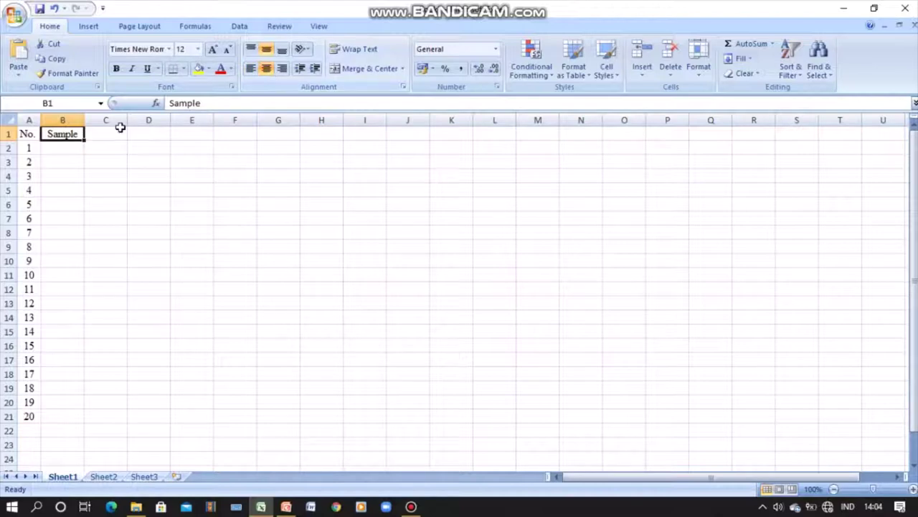
- Fill B2:B21 with sample labels S1 through S20
left_click(63, 149)
type("S")
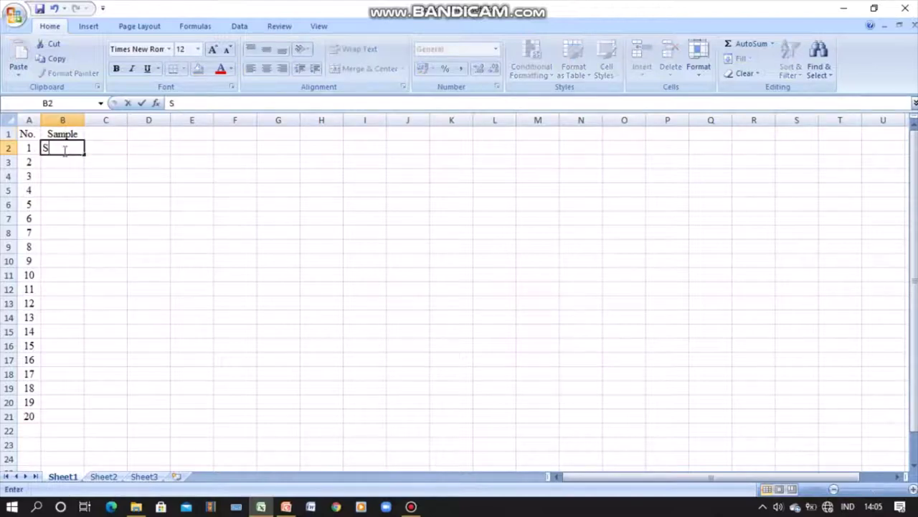
type("1")
key("Return")
type("S2")
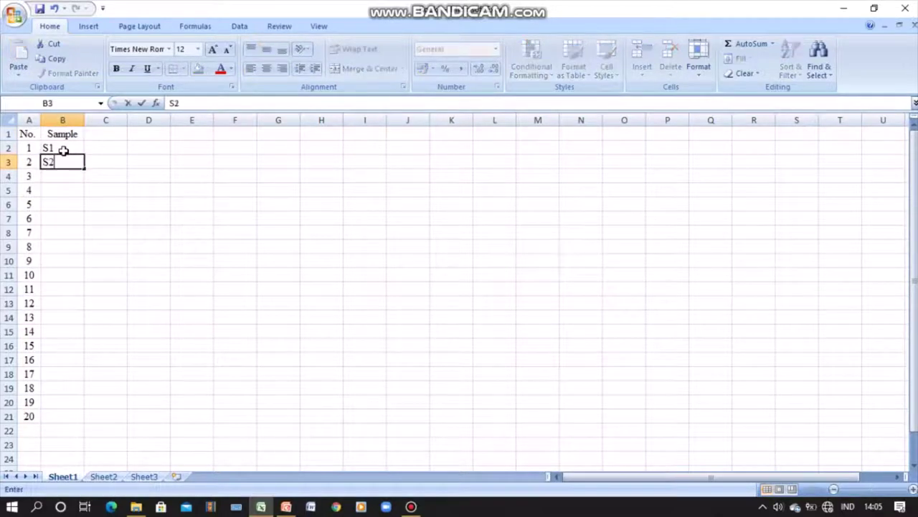
key("Return")
left_click_drag(64, 150, 70, 423)
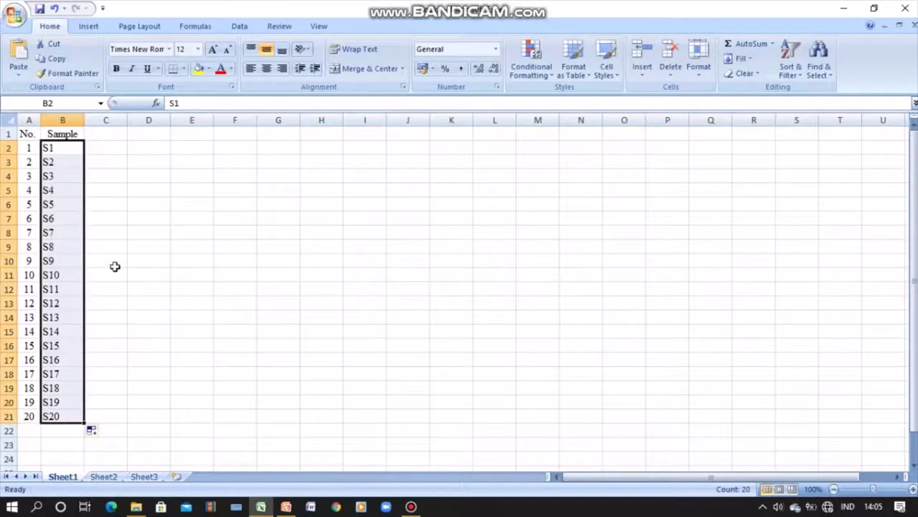
left_click(121, 133)
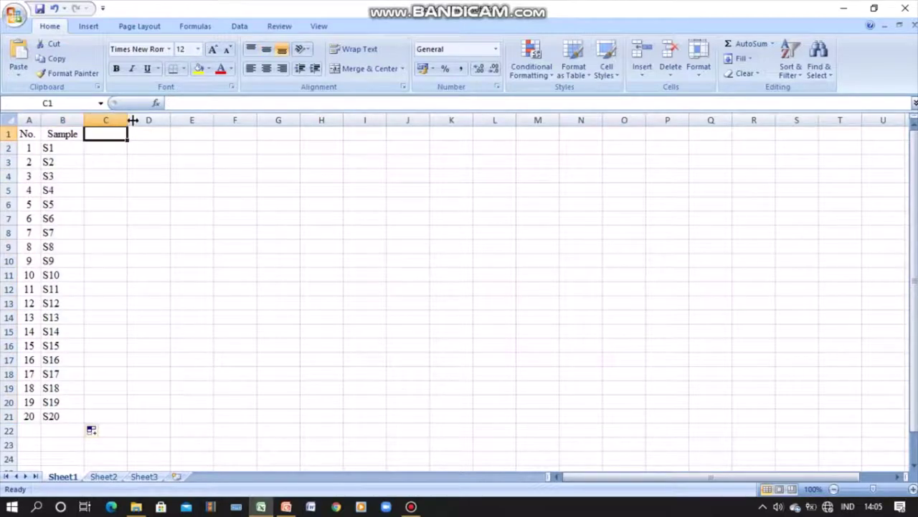
- Type the headers D1, D2, D3 and Nilai across C1:F1
type("D1")
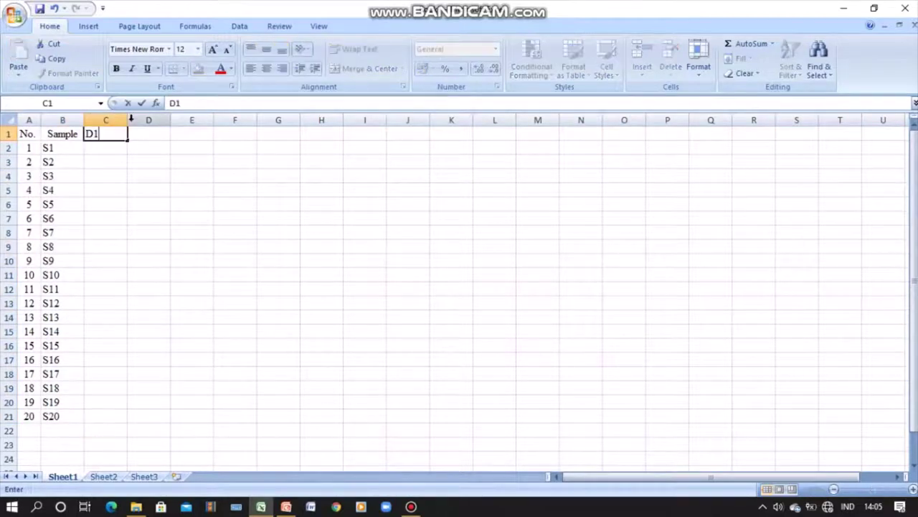
key("Tab")
type("D")
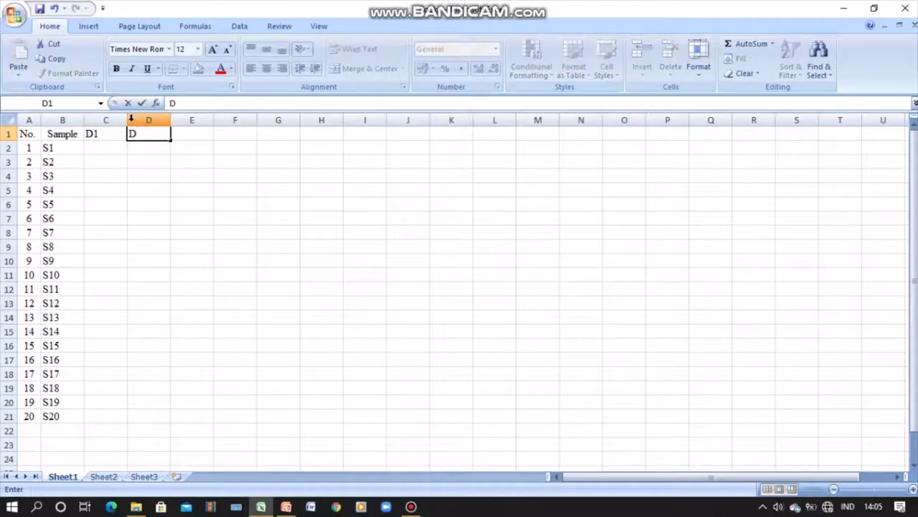
key("Tab")
type("D")
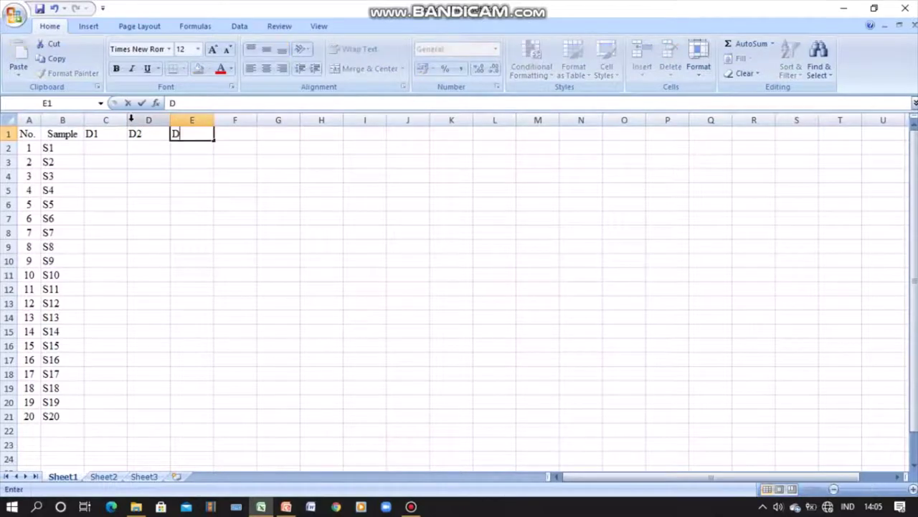
type("3")
key("Tab")
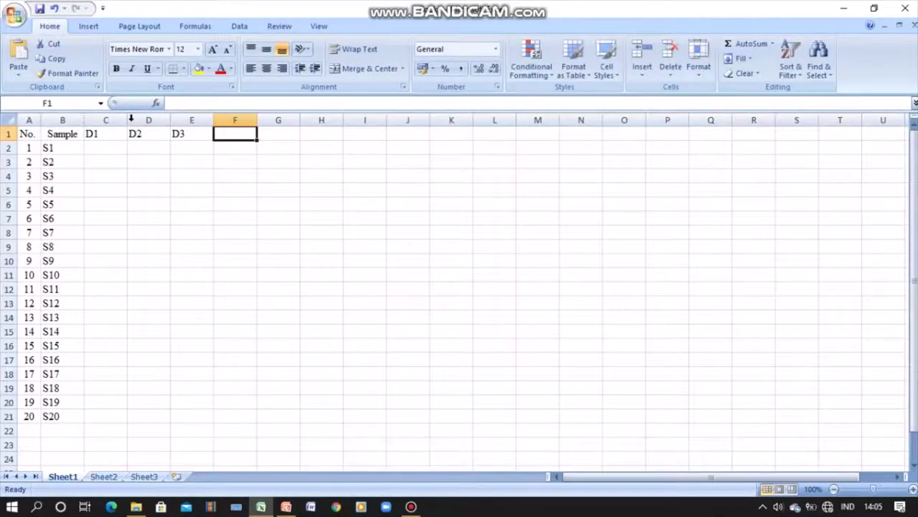
type("Nilai")
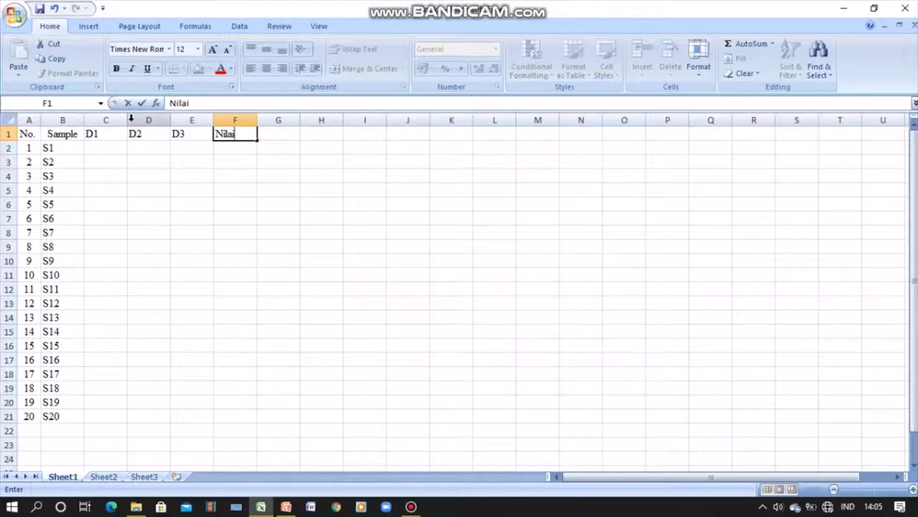
left_click_drag(100, 133, 178, 133)
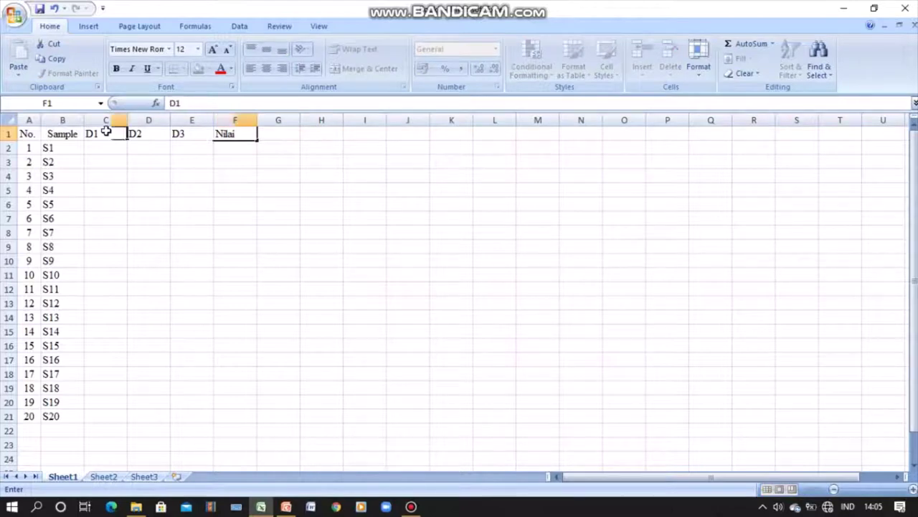
- Centre columns C to F horizontally and vertically
left_click_drag(105, 119, 228, 129)
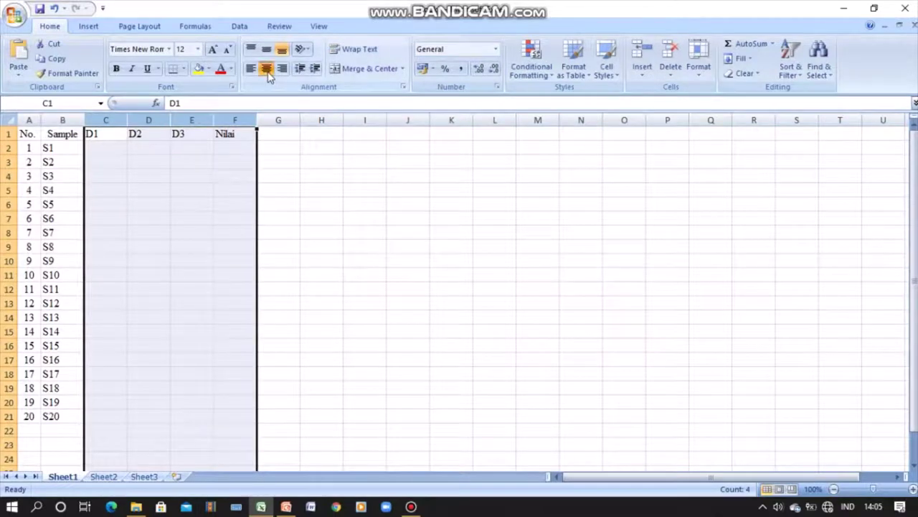
left_click(266, 69)
left_click(271, 52)
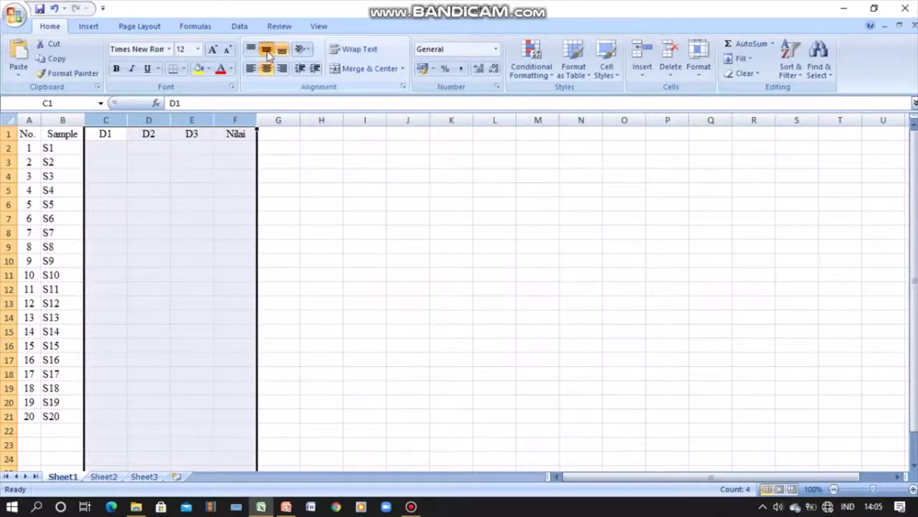
left_click(105, 149)
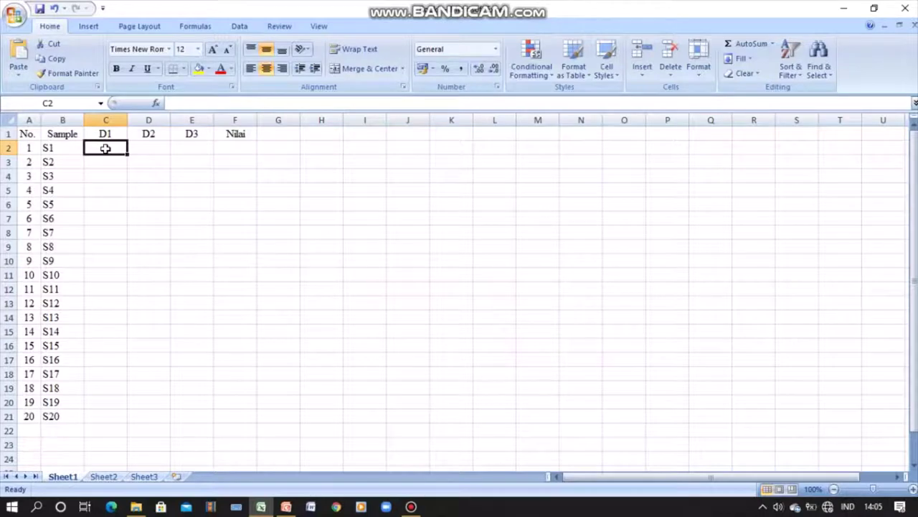
- Fill D1 answers in C2:C11 for S1–S10: Tidak for S2 and S5, Ya otherwise
type("Ya")
key("Escape")
key("Up")
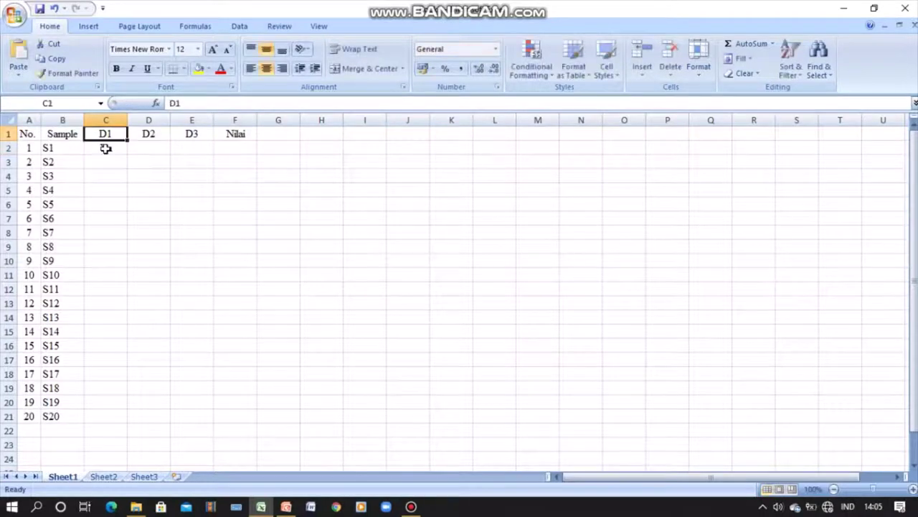
key("Down")
key("Down")
type("Tidak")
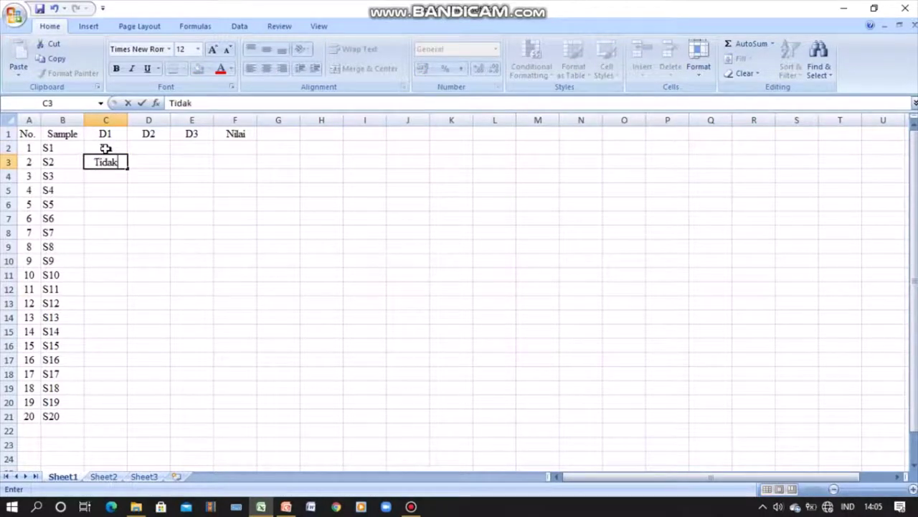
key("Return")
type("Ya")
key("Return")
type("Ya")
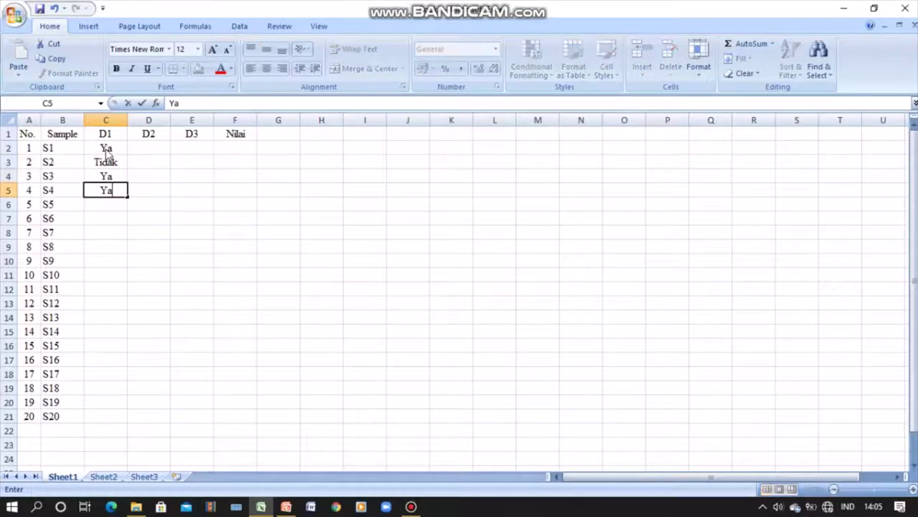
key("Return")
type("Tidak")
key("Return")
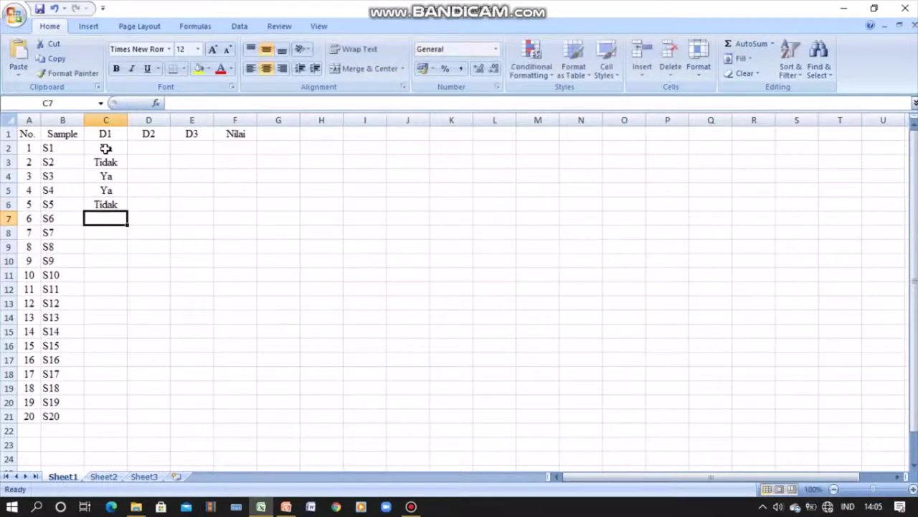
type("Ya")
key("Return")
type("Ya")
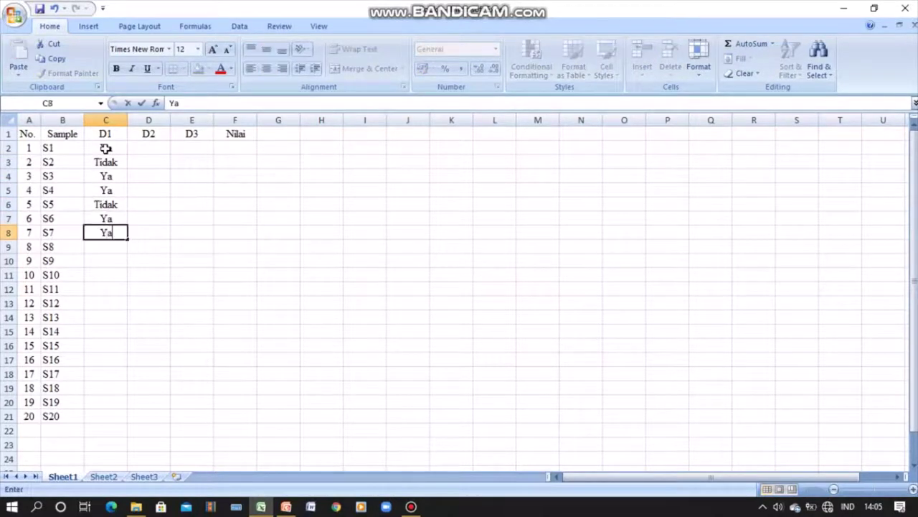
key("Return")
type("Ya")
key("Return")
type("Y")
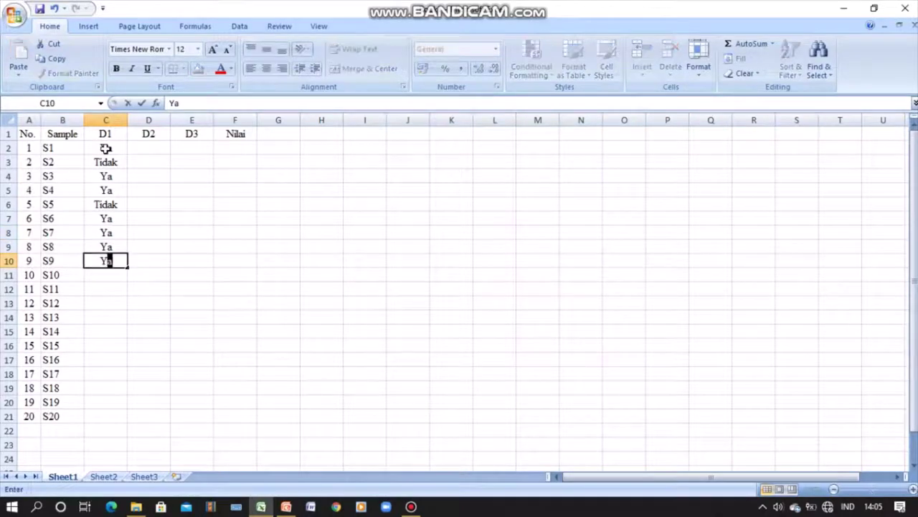
type("a")
key("Return")
type("Ya")
key("Return")
- Fill D1 answers in C12:C21 for S11–S20: Tidak for S11, S13, S15–S18, Ya otherwise
type("T")
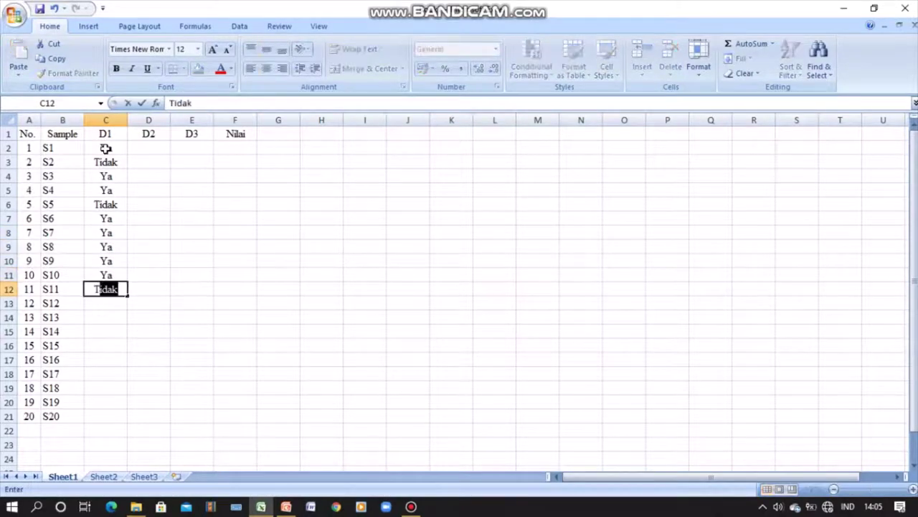
type("i")
key("BackSpace")
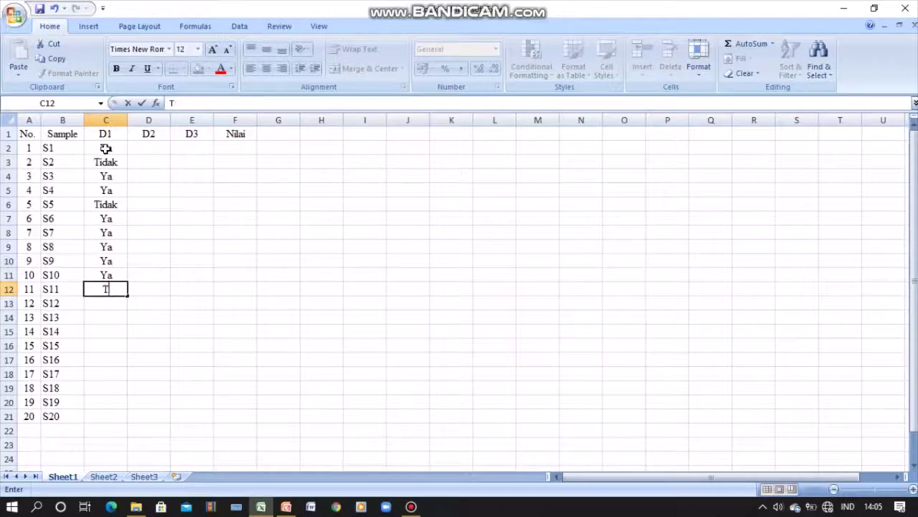
type("idak")
key("Return")
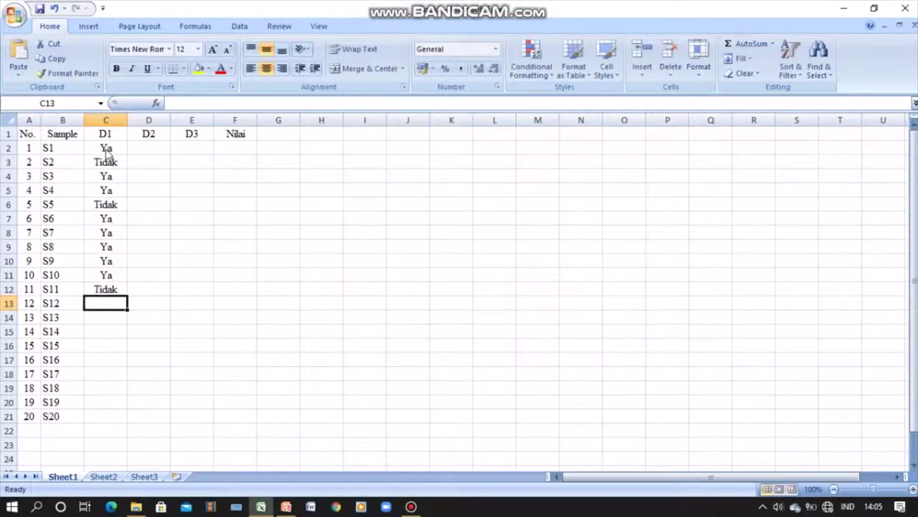
type("Ya")
key("Return")
type("Tidak")
key("Return")
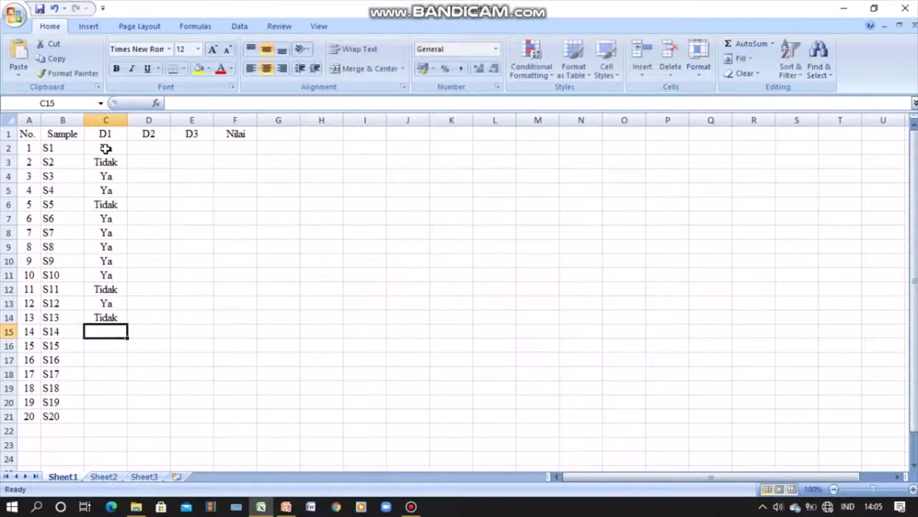
type("Ya")
key("Return")
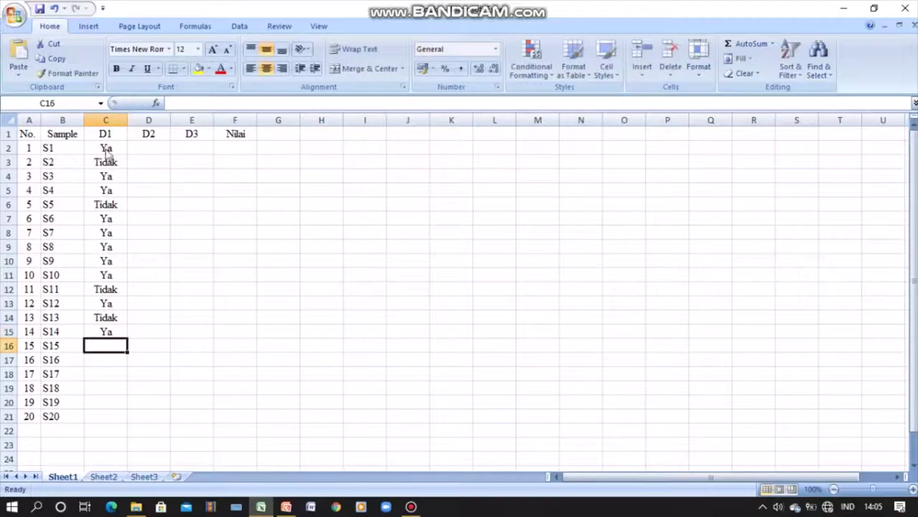
type("Tidak")
key("Return")
type("T")
key("Return")
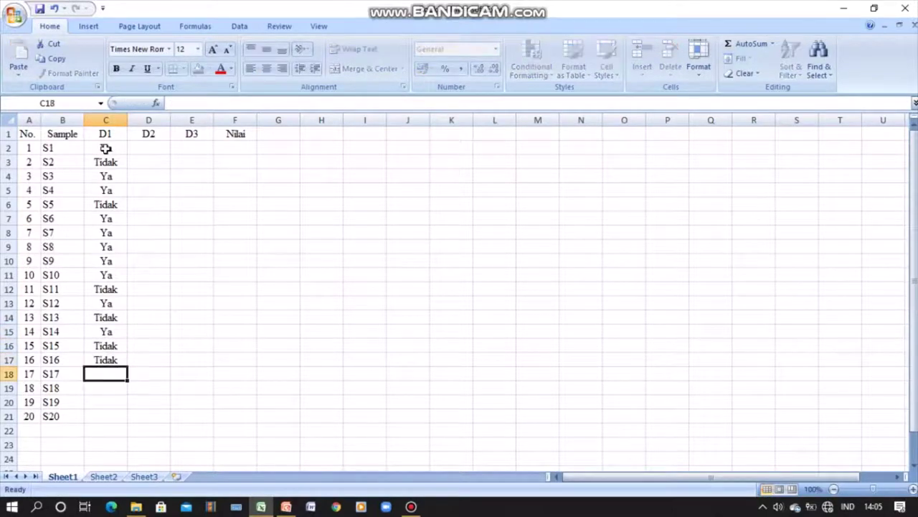
type("T")
key("Return")
type("T")
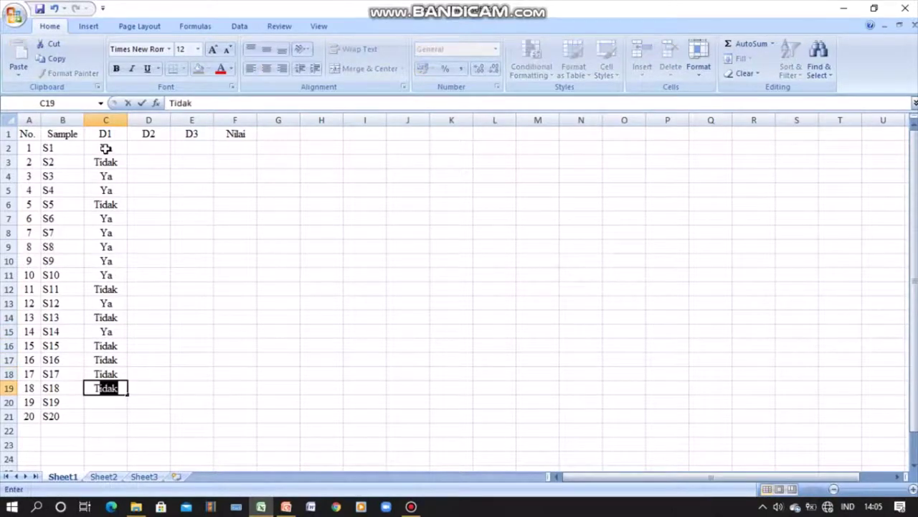
key("Return")
type("Y")
key("Return")
type("Y")
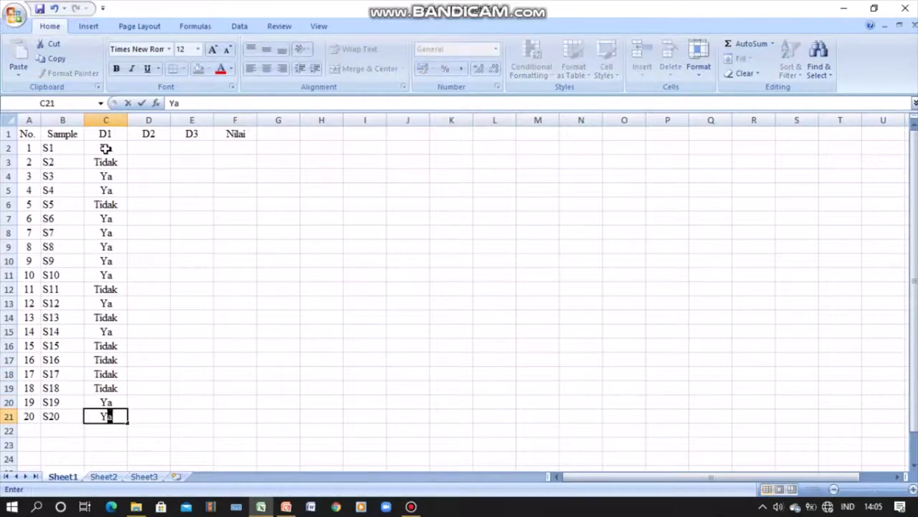
key("Return")
- Fill D2 answers in D2:D11 for S1–S10: Tidak for S2 and S9, Ya otherwise
left_click(149, 148)
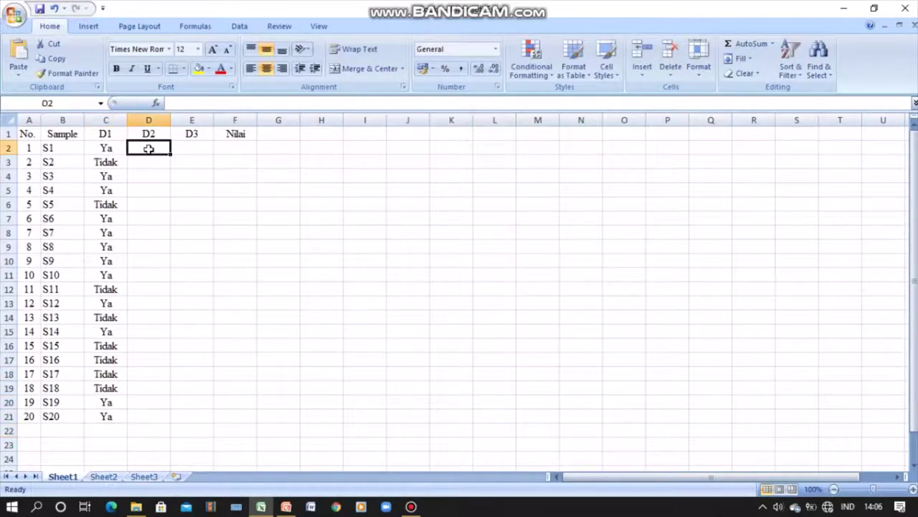
type("Ya")
key("Return")
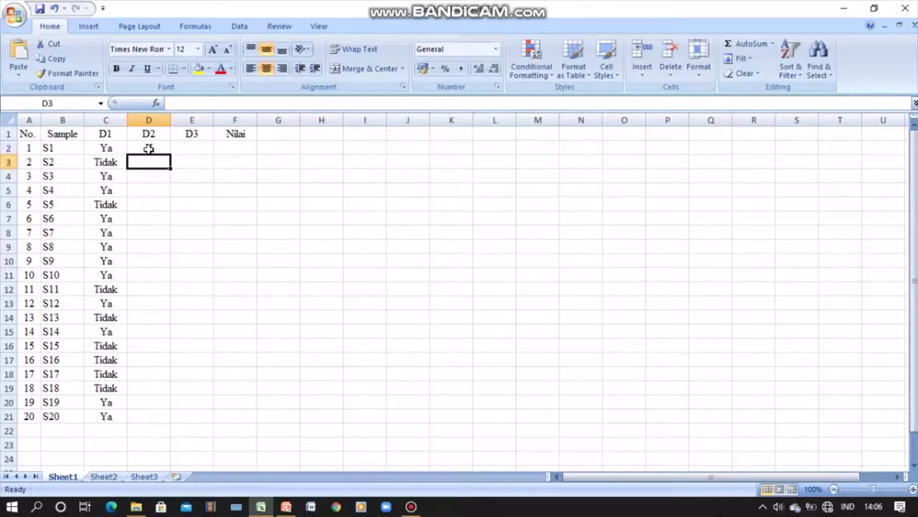
left_click(149, 149)
type("Ya")
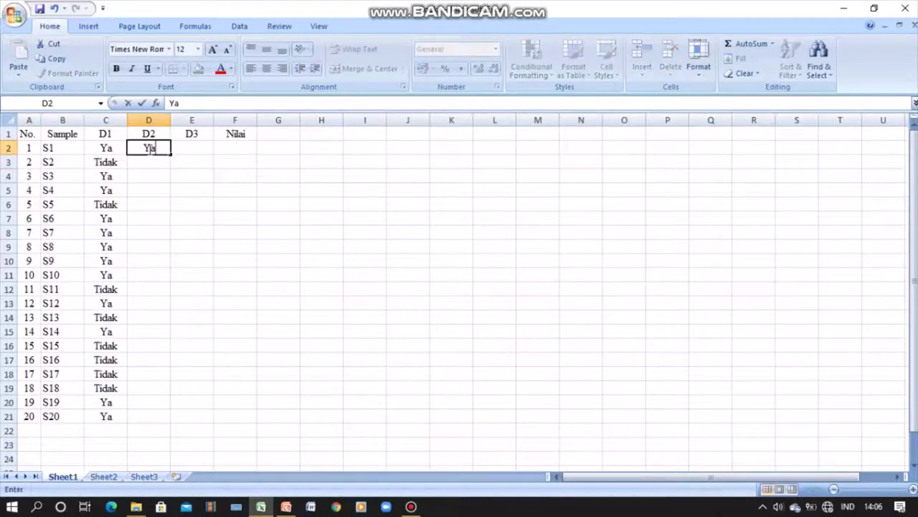
key("Return")
type("Ti")
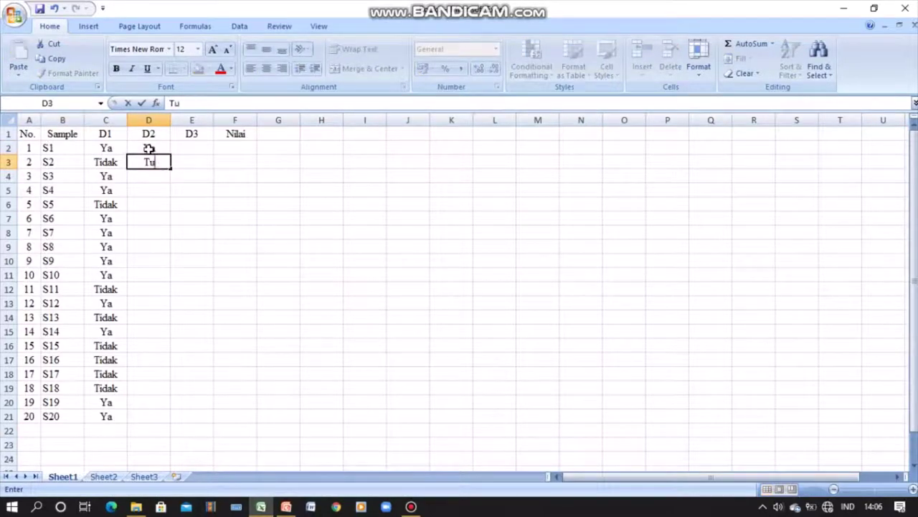
key("BackSpace")
type("idak")
key("Return")
type("Ya")
key("Return")
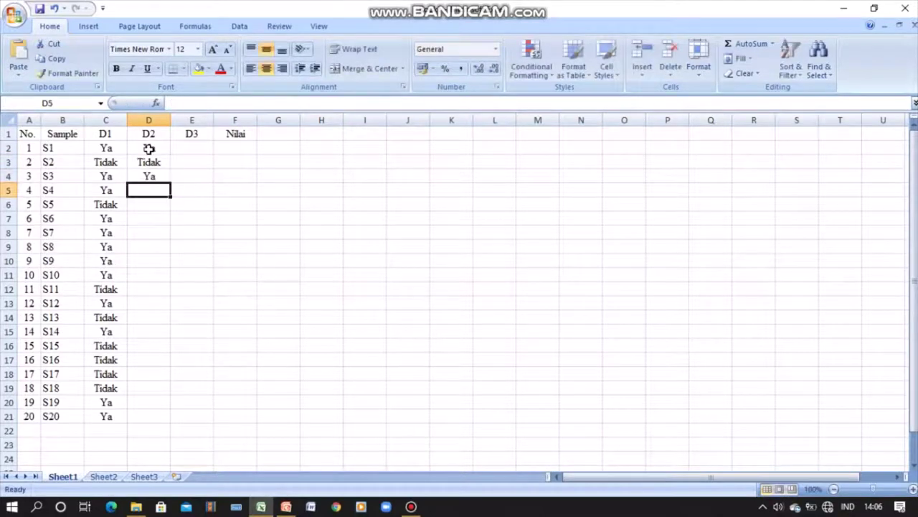
type("Ya")
key("Return")
type("Ya")
key("Return")
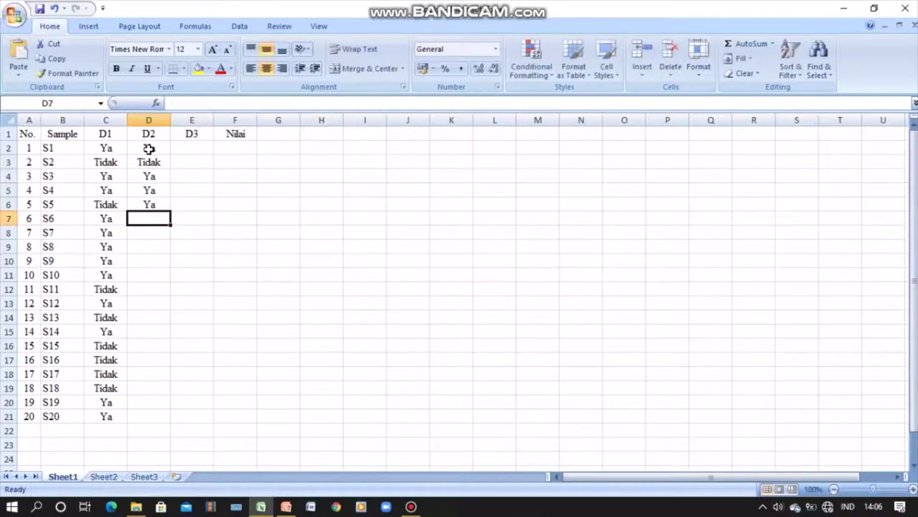
type("Ya")
key("Return")
type("Ya")
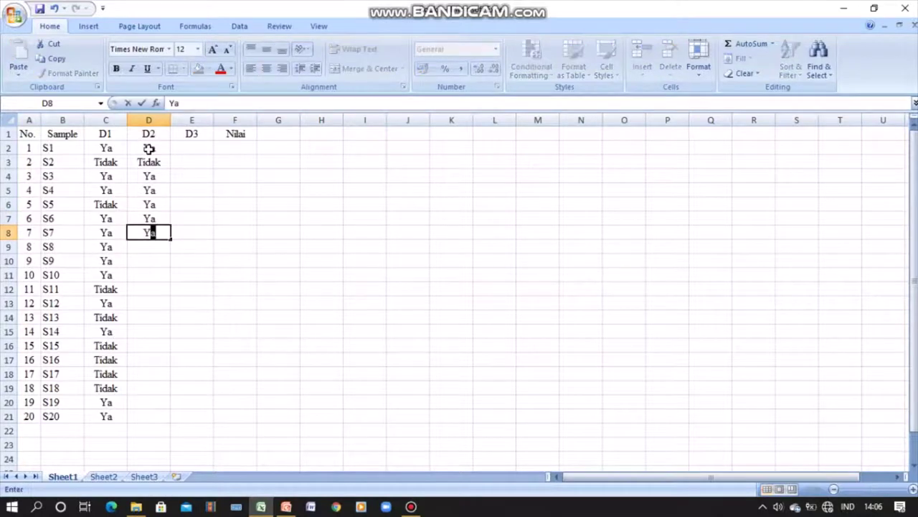
key("Return")
type("Ya")
key("Return")
type("Tidak")
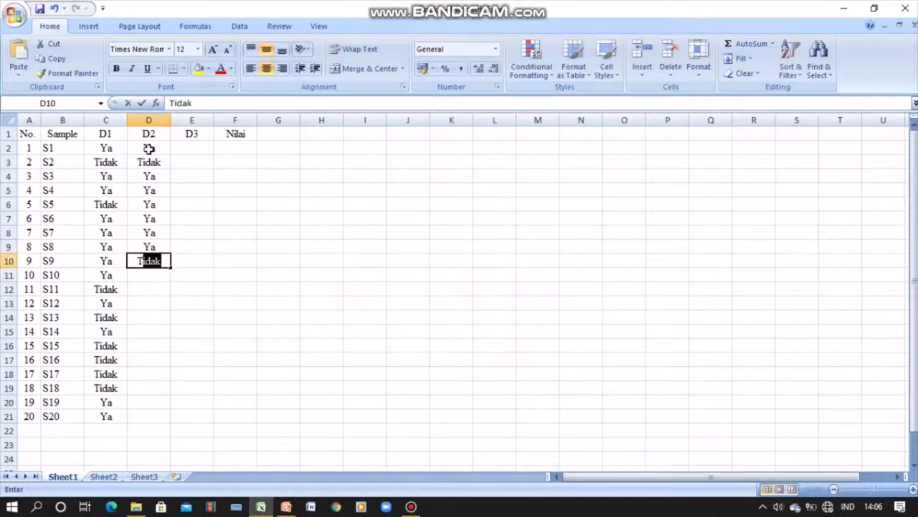
key("Return")
type("Ya")
key("Return")
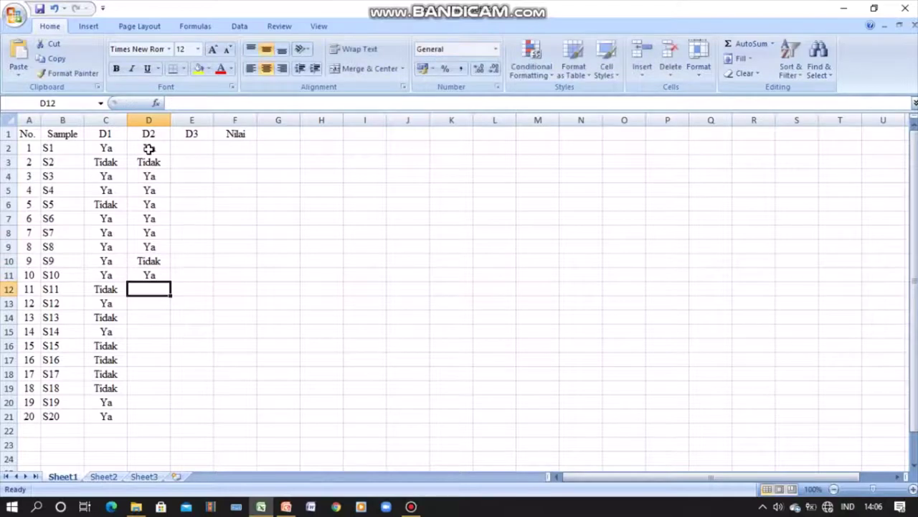
- Fill D2 answers in D12:D21 for S11–S20: Tidak for S11 and S16–S18, Ya otherwise
type("Tidak")
key("Return")
type("Ya")
key("Return")
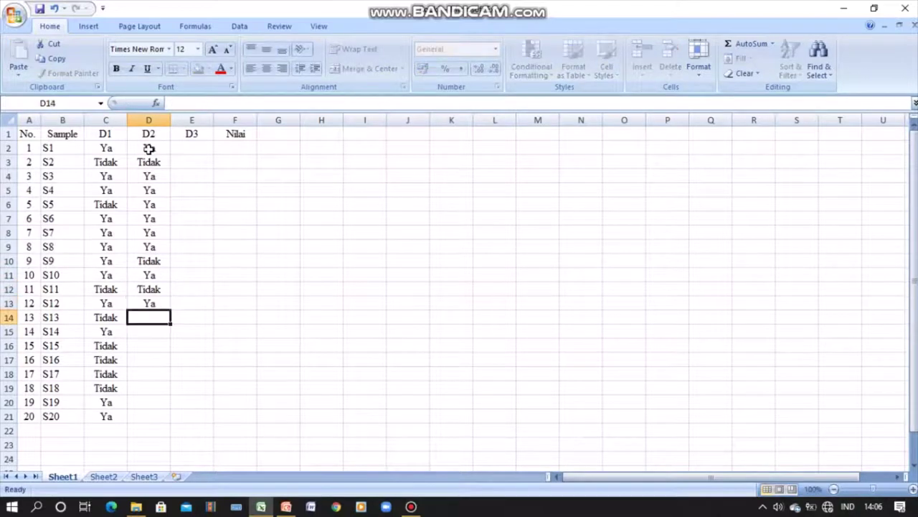
type("Ya")
key("Return")
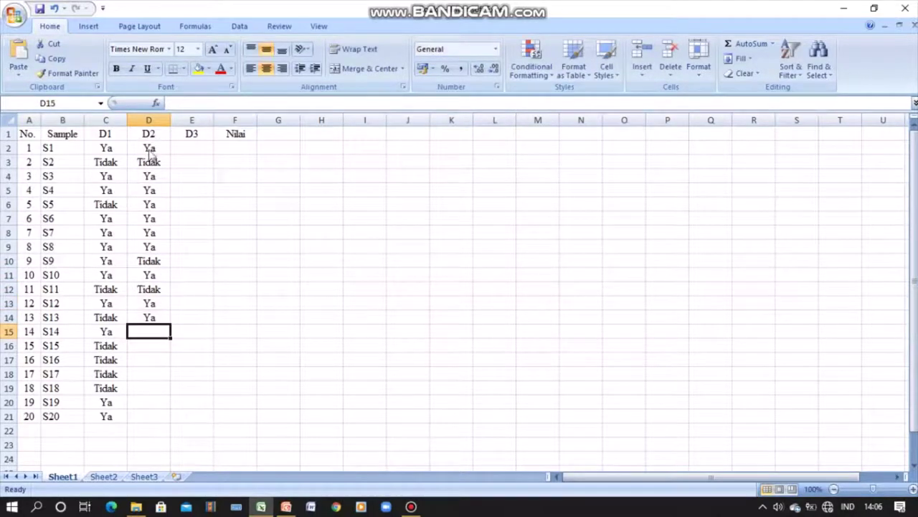
type("Ya")
key("Return")
type("Ya")
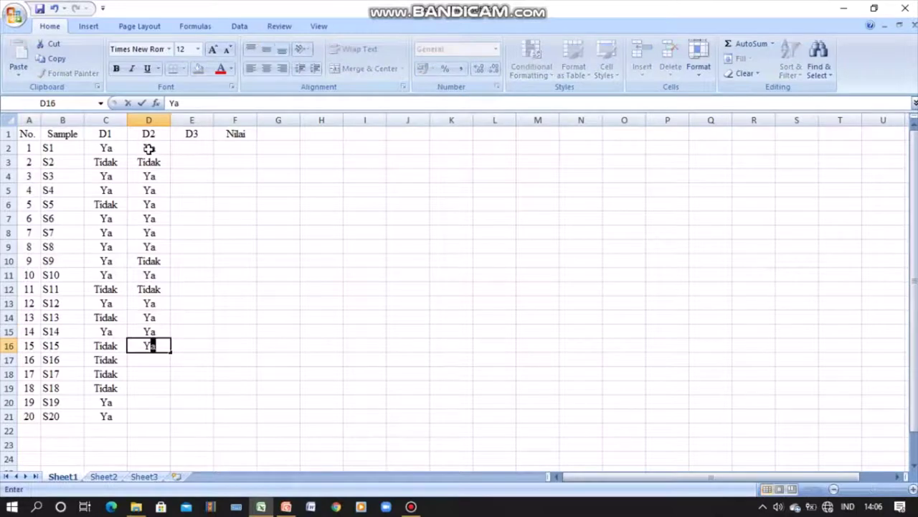
key("Return")
type("Tidak")
key("Return")
type("Tidak")
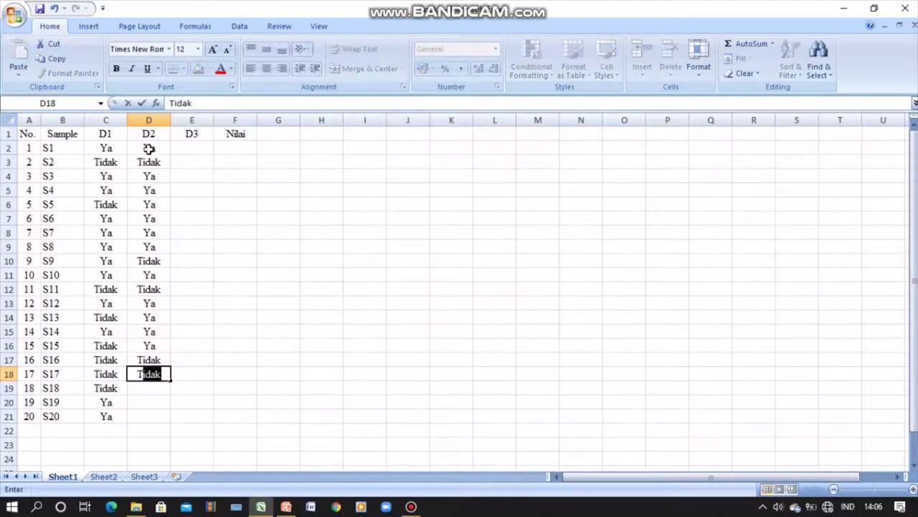
key("Return")
type("Tidak")
key("Return")
type("Ya")
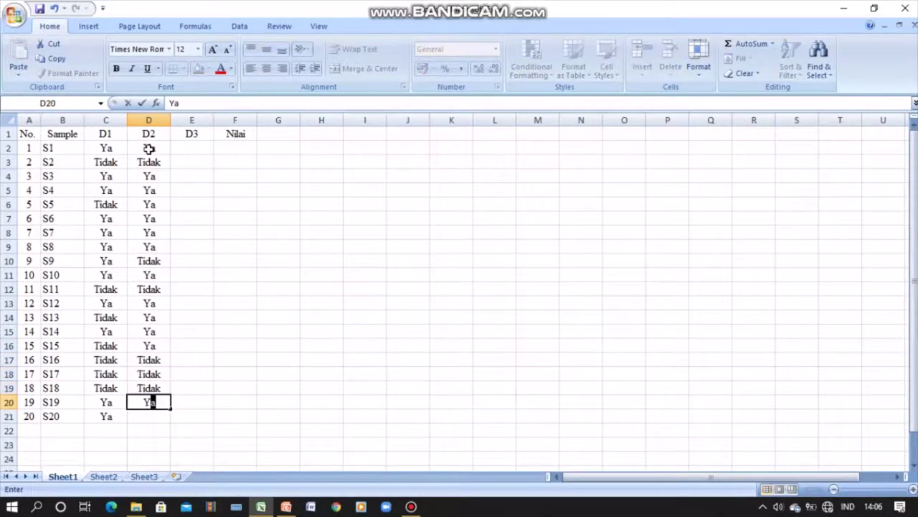
key("Return")
type("Ya")
key("Return")
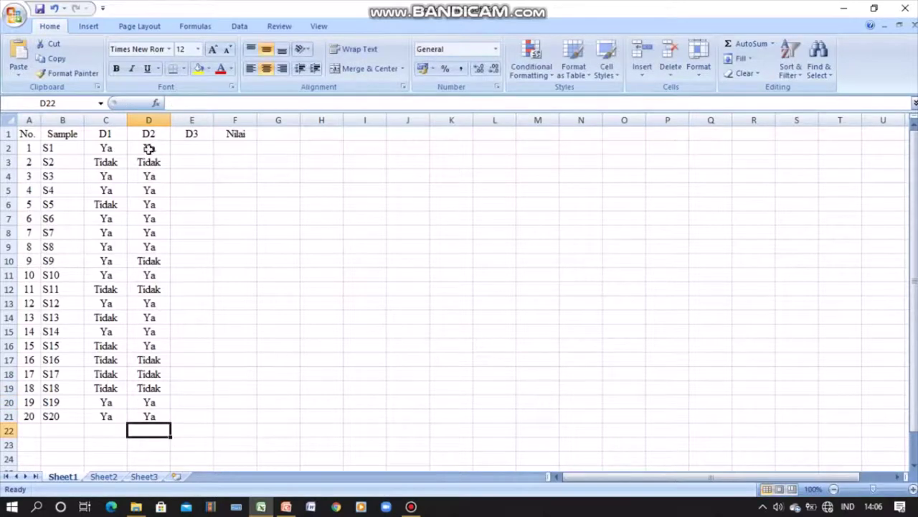
- Enter Ya as the D3 answer for samples S1–S10 in E2:E11
left_click(204, 144)
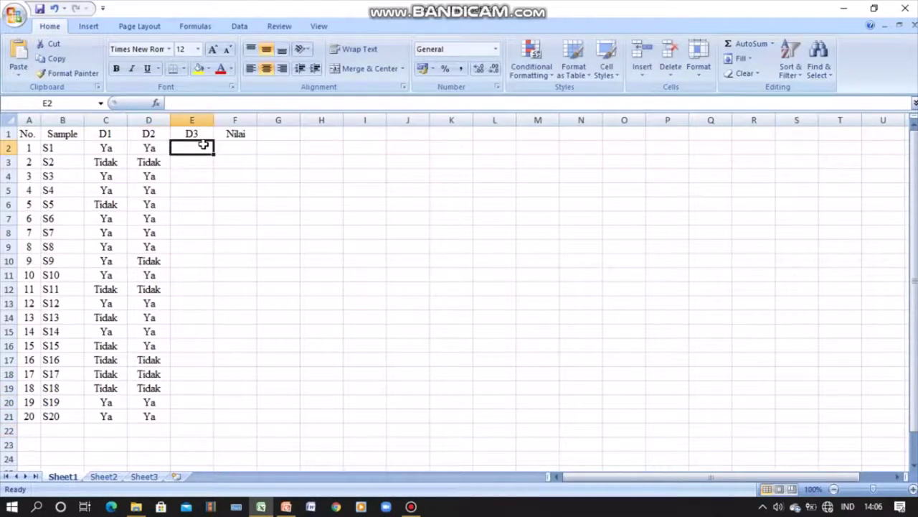
type("Y")
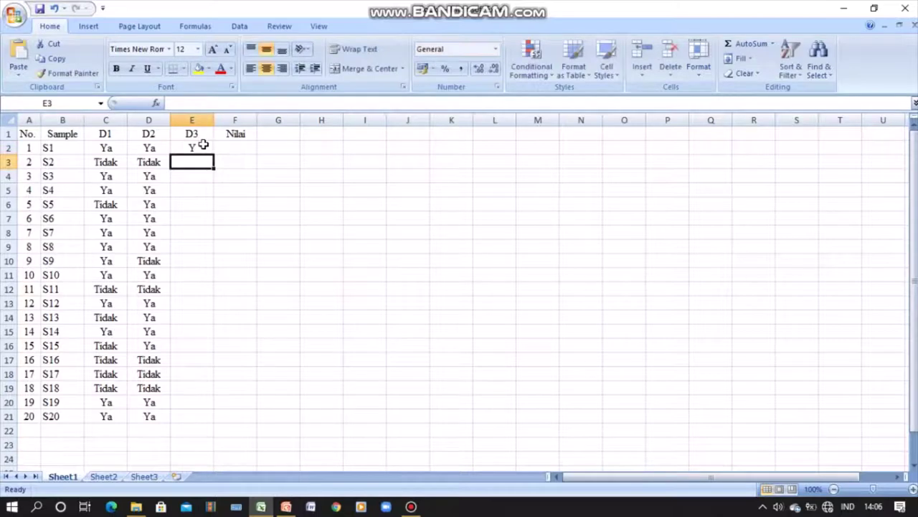
type("a")
key("Return")
type("Ya")
key("Return")
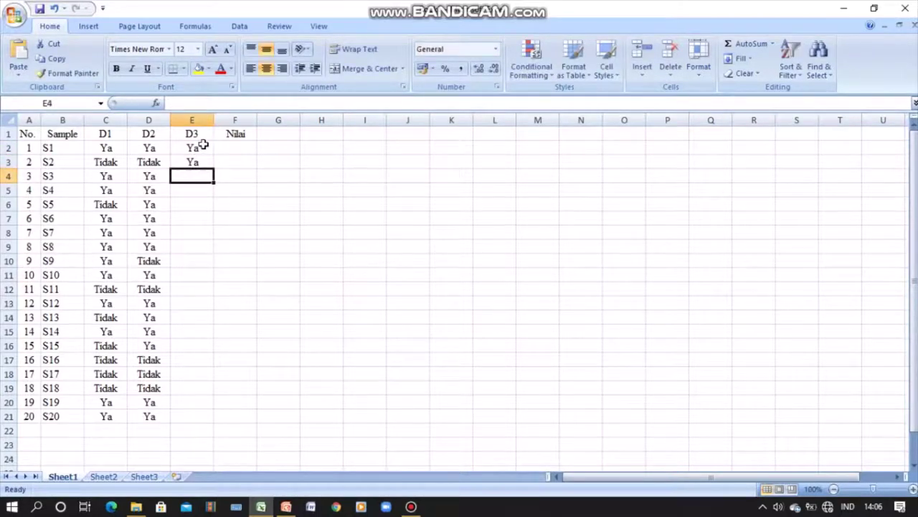
type("Ya")
key("Return")
type("Ya")
key("Return")
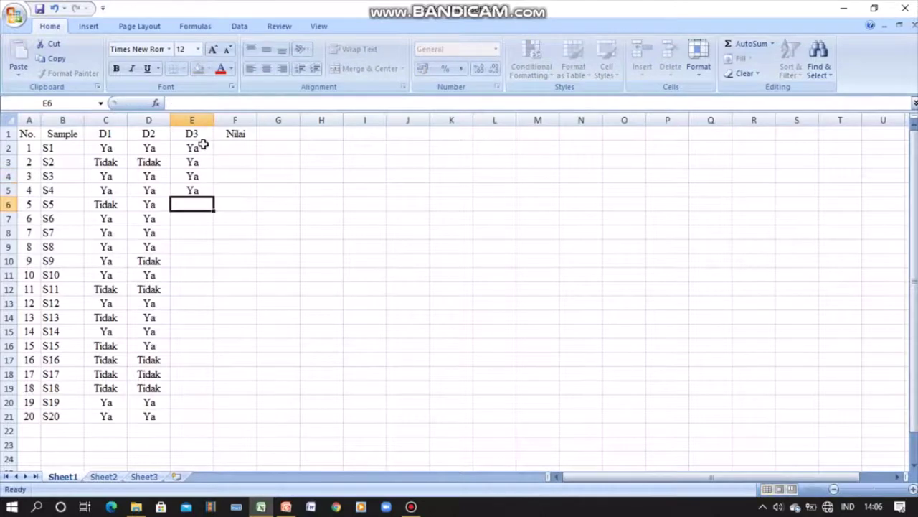
type("yY")
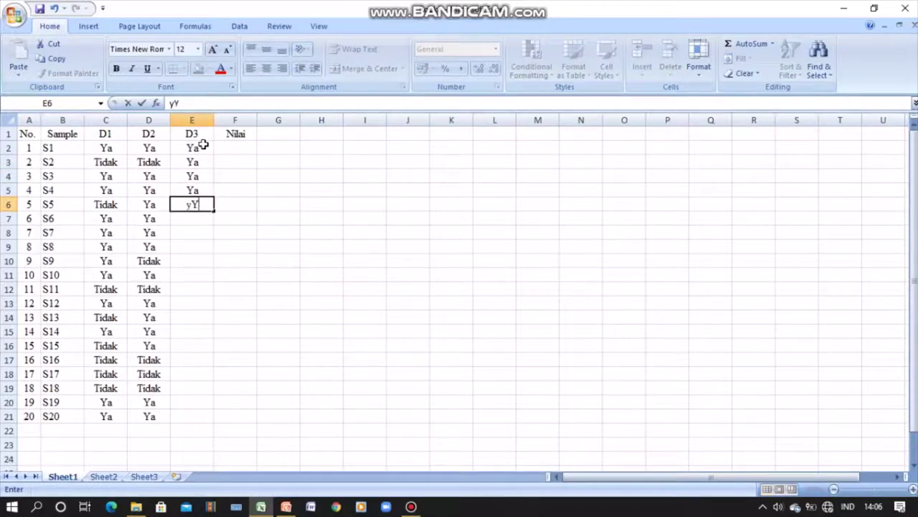
key("BackSpace")
key("BackSpace")
type("Y")
key("Return")
type("Y")
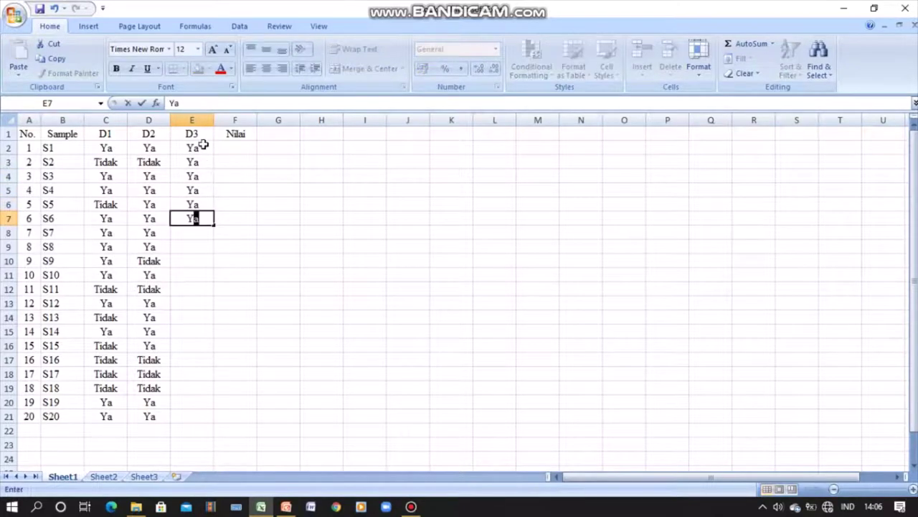
key("Return")
type("Ya")
key("Return")
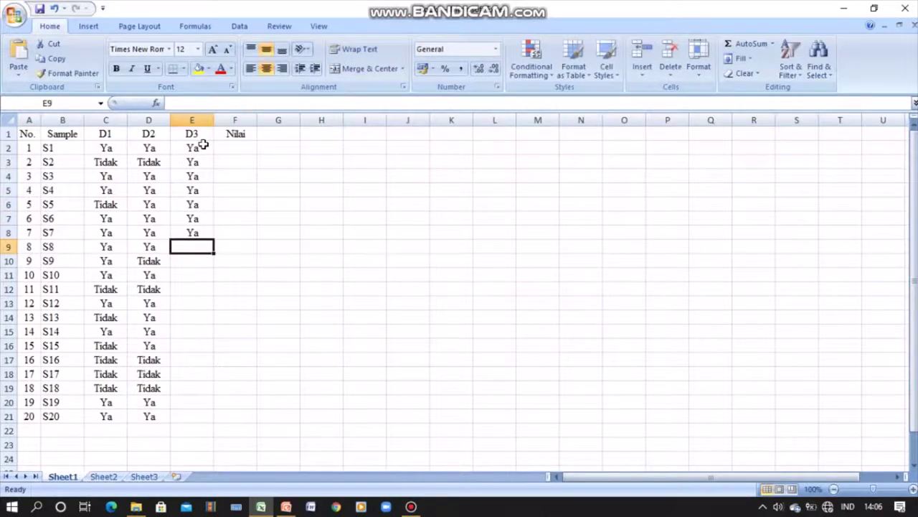
type("Y")
key("Return")
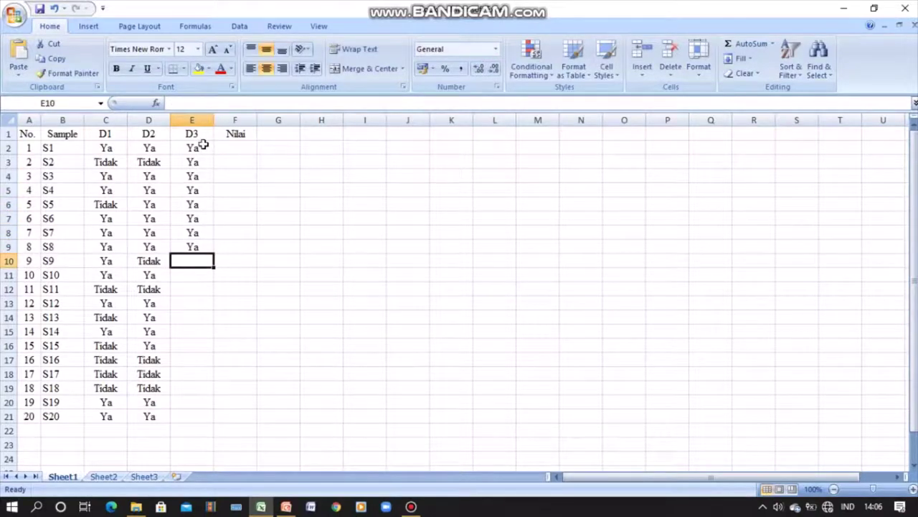
type("Y")
key("Return")
type("Y")
key("Return")
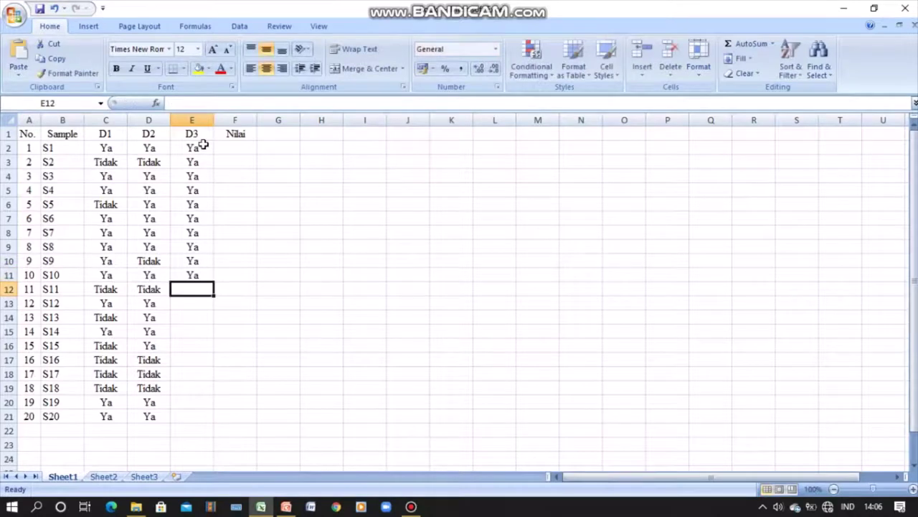
- Fill E12:E21 with Tidak for S11 and S17 and Ya for the other samples
type("T")
key("Return")
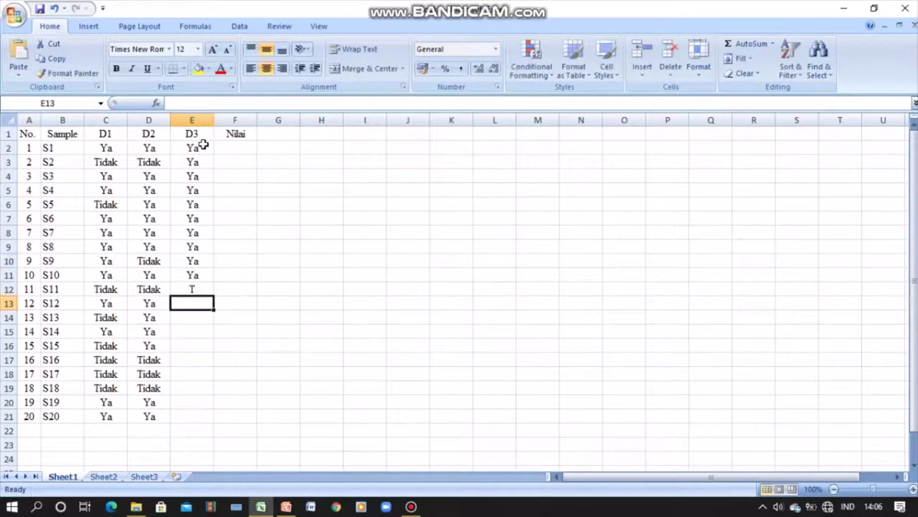
key("Up")
type("Ti")
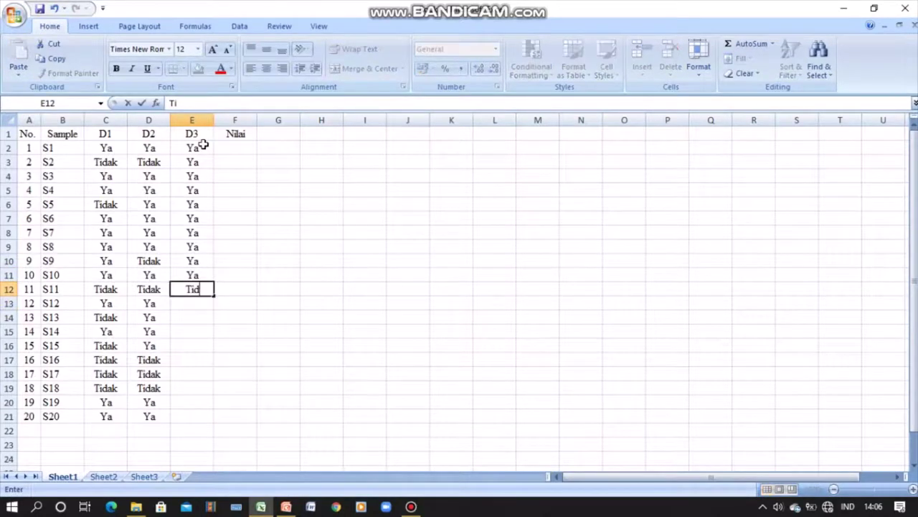
type("dak")
key("Return")
type("Ya")
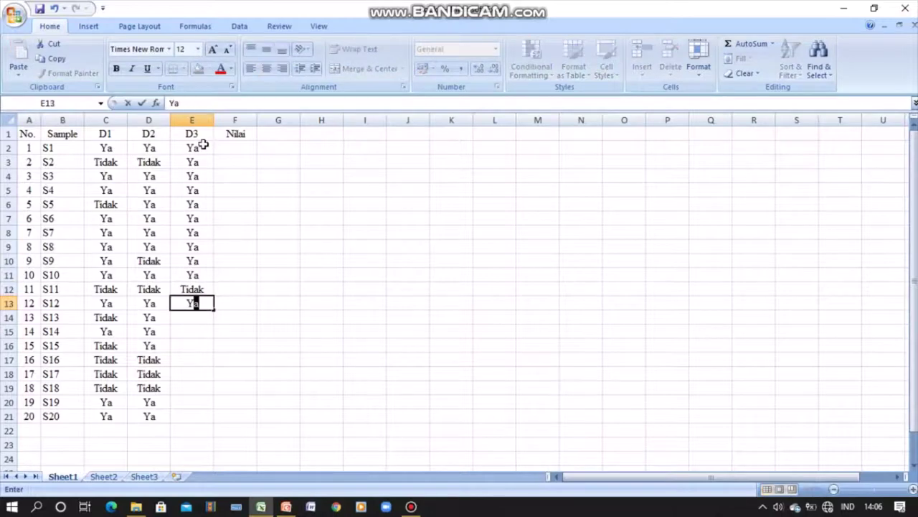
key("Return")
type("Ya")
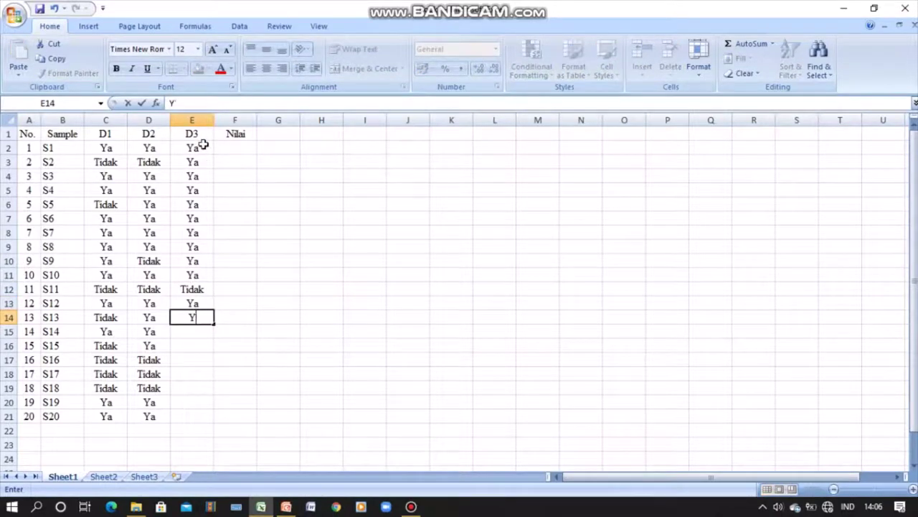
key("Return")
type("Ya")
key("Return")
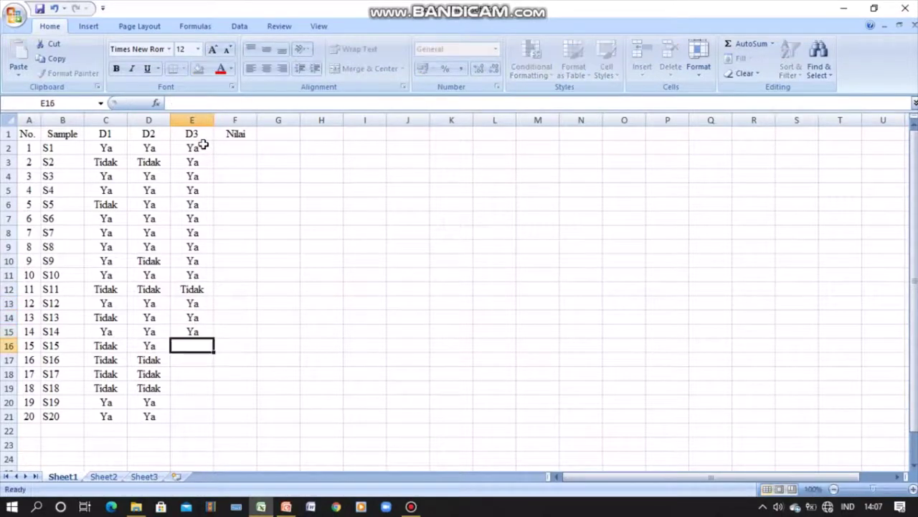
type("T")
key("BackSpace")
type("Ya")
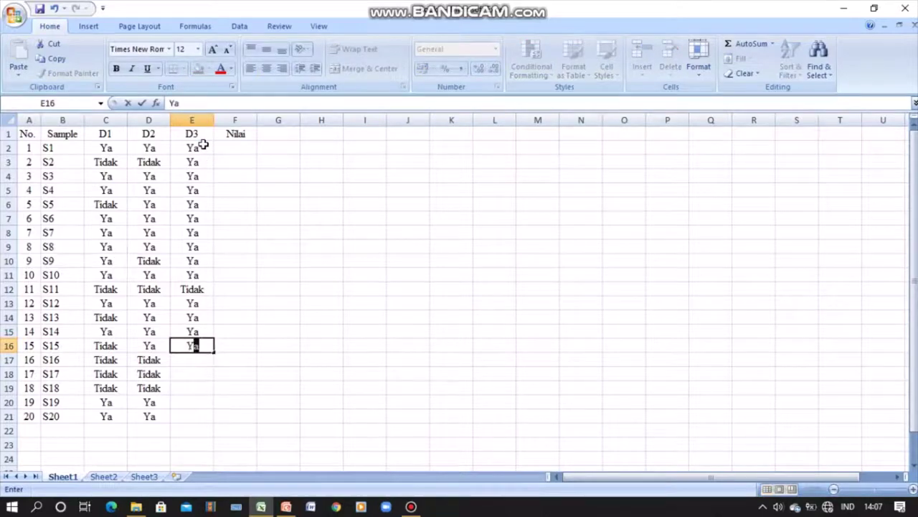
key("Return")
type("Ya")
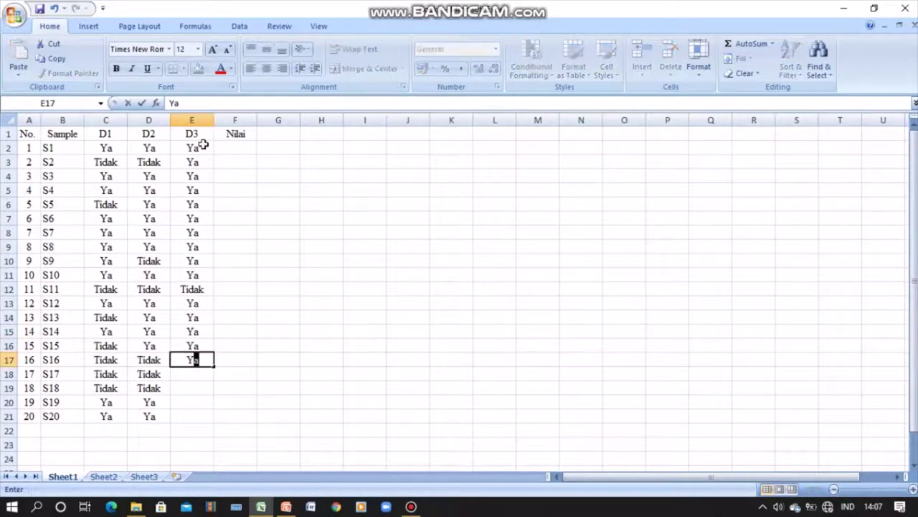
key("Return")
type("Tidak")
key("Return")
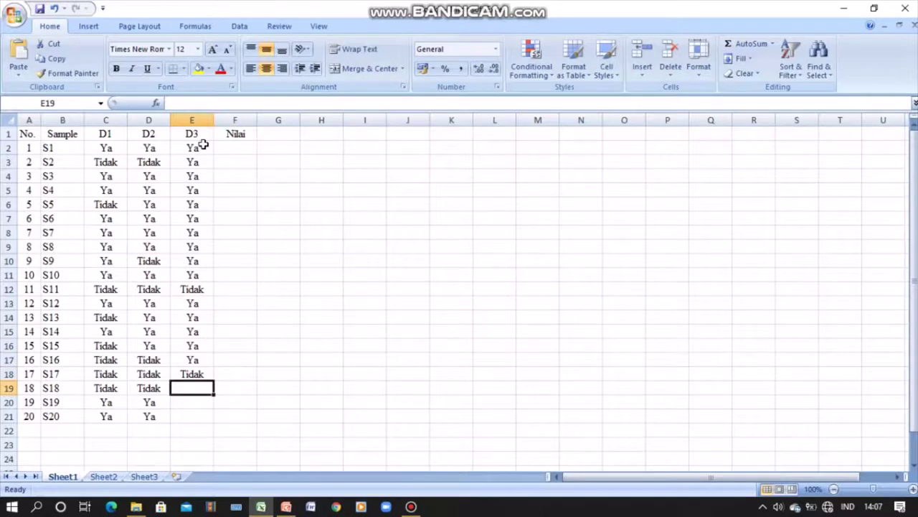
type("Y")
key("Return")
type("Y")
key("Return")
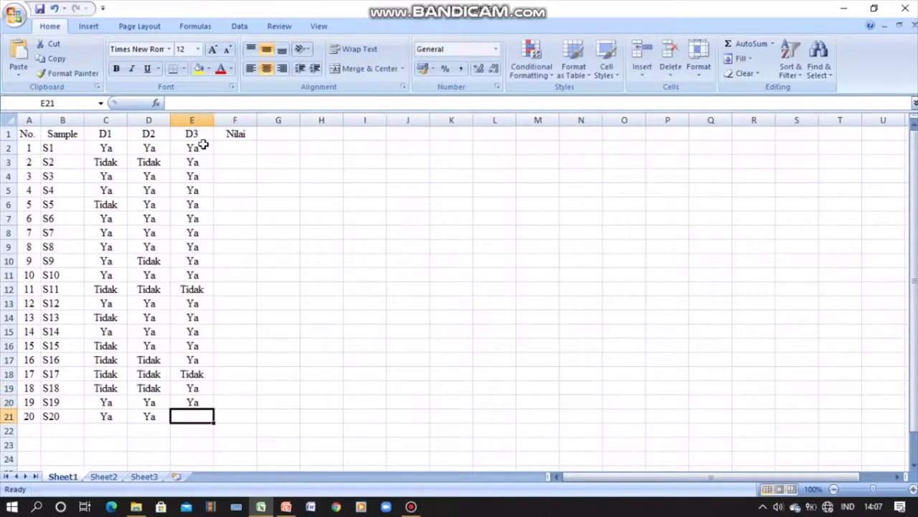
type("Ya")
key("Return")
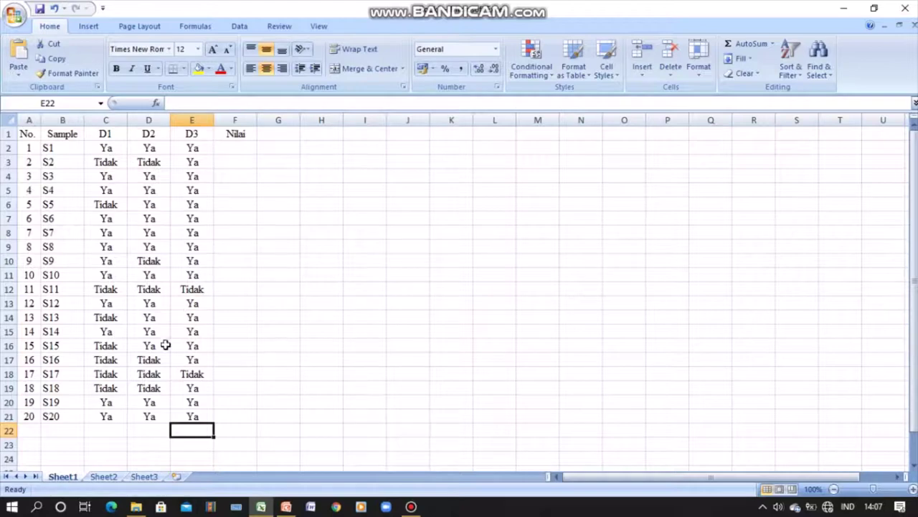
- Enter scores 85, 60, 76, 56 and 90 in F2:F6
left_click(233, 147)
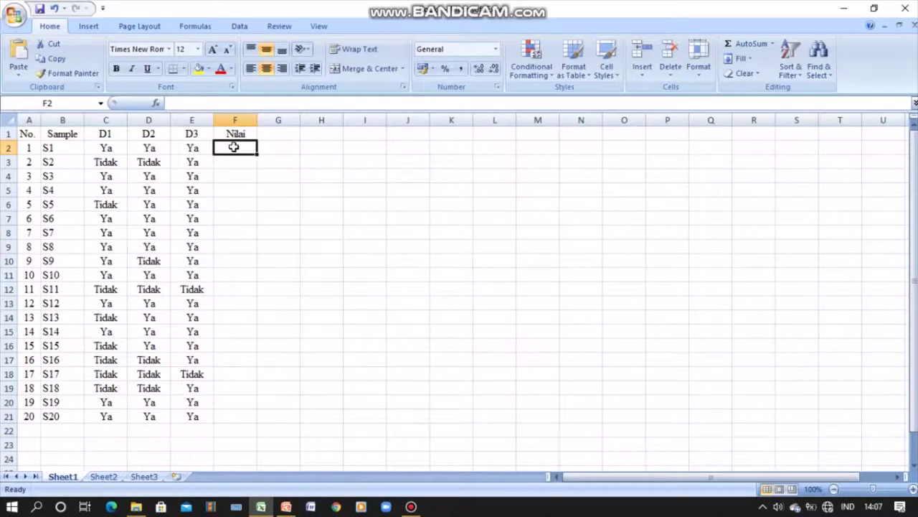
type("85")
key("Return")
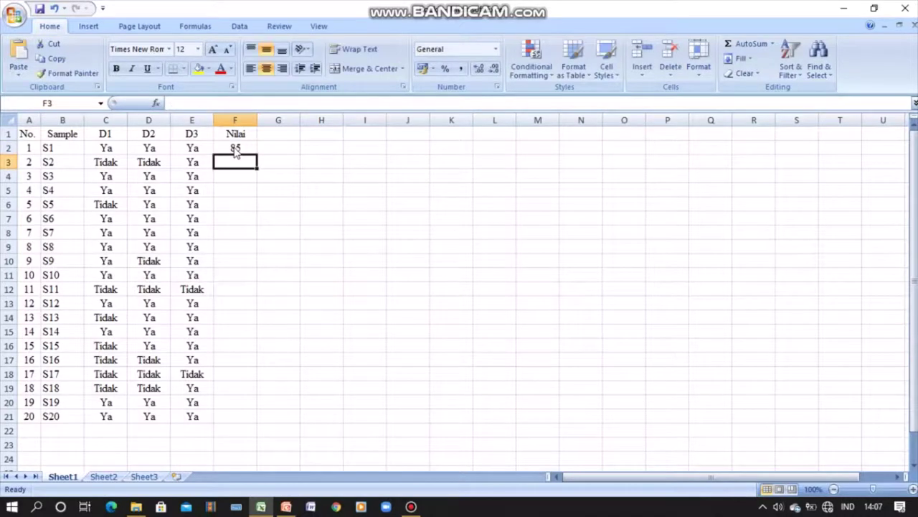
type("60")
key("Return")
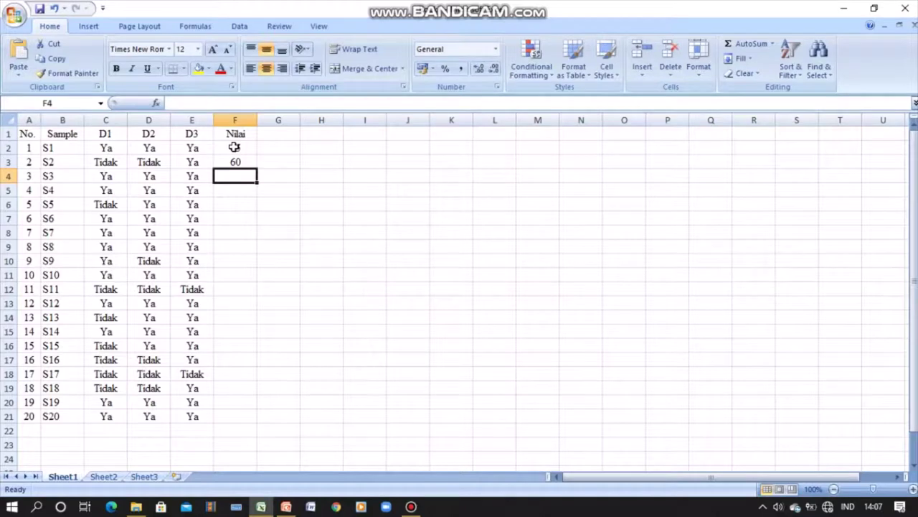
type("76]]")
key("BackSpace")
key("BackSpace")
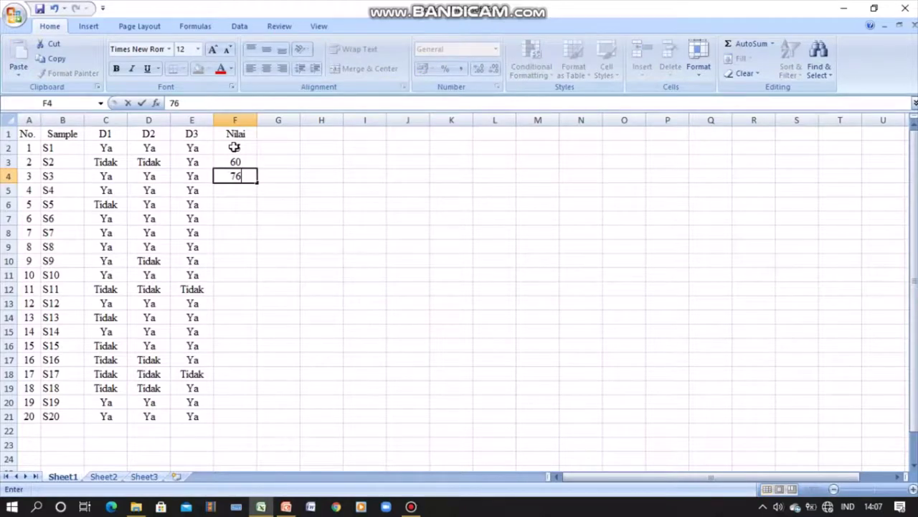
key("Return")
type("5")
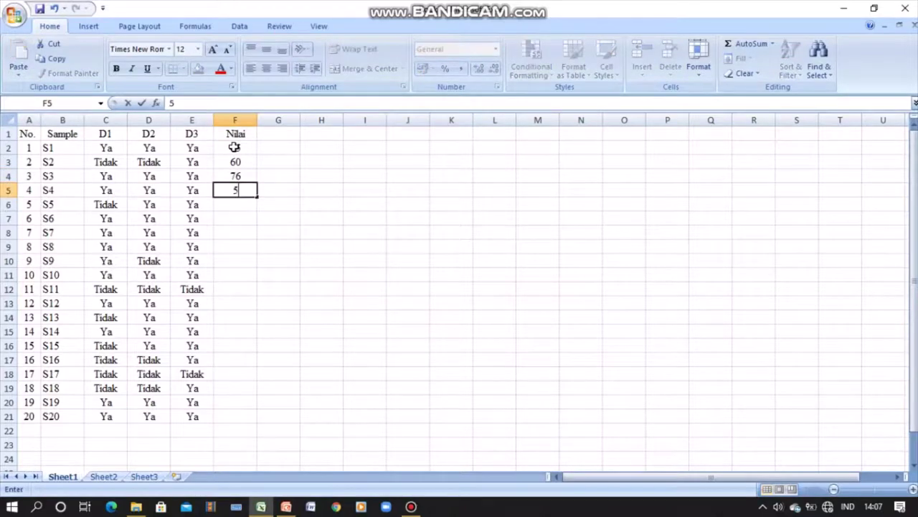
type("6")
key("Return")
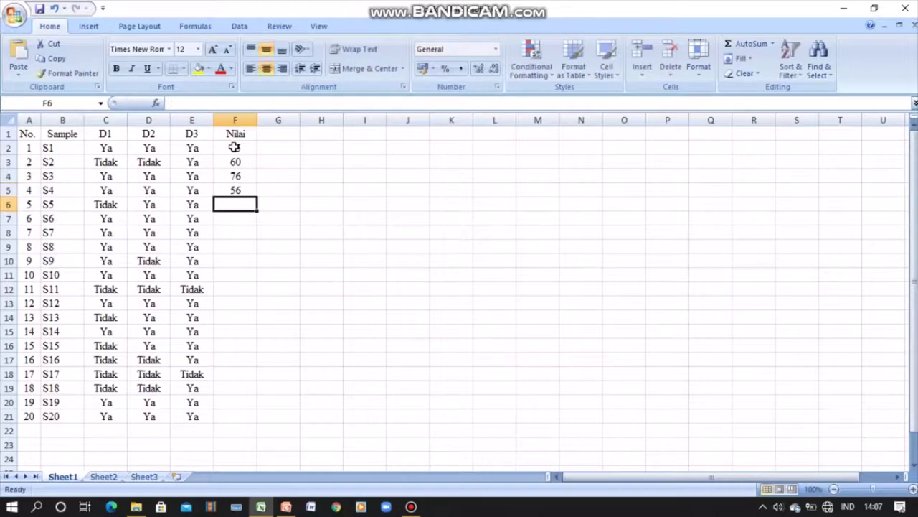
type("90")
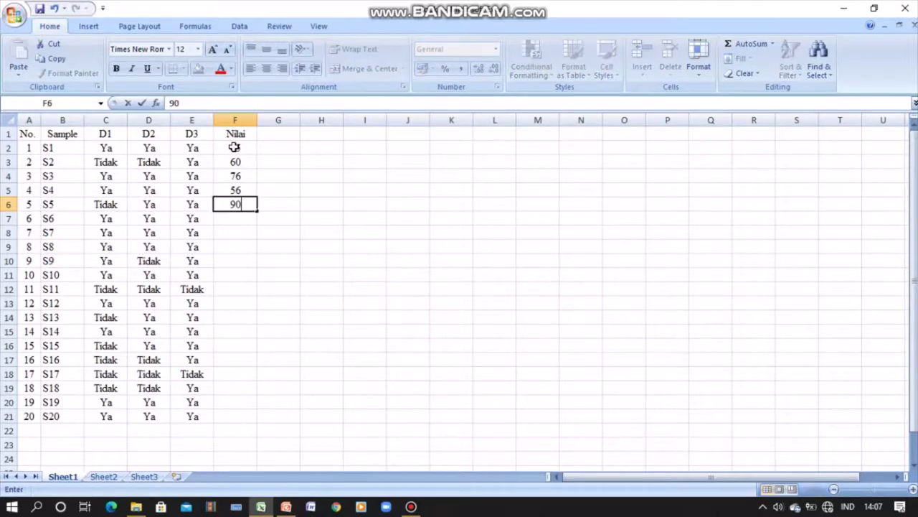
key("Return")
- Rename the Nilai header to Kuis and enter scores 80, 86, 89, 78, 90 in F7:F11
left_click(245, 136)
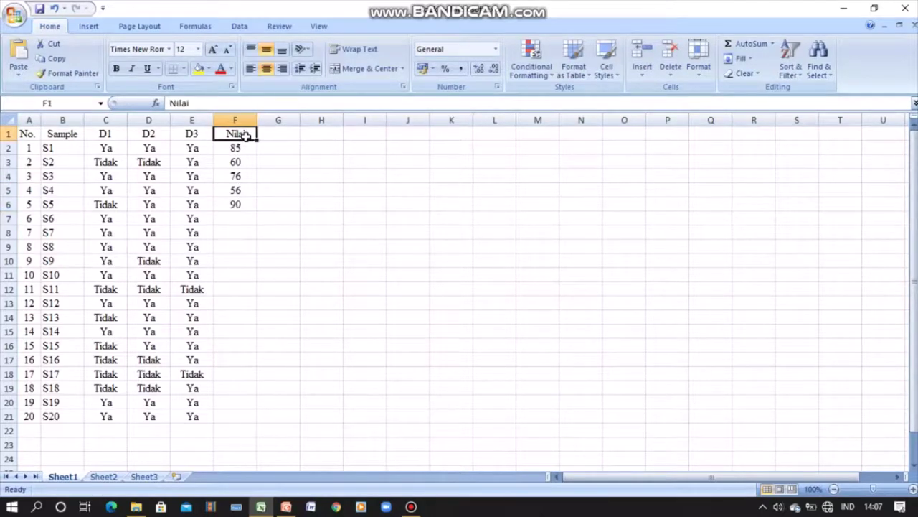
type("Kuis")
left_click(243, 218)
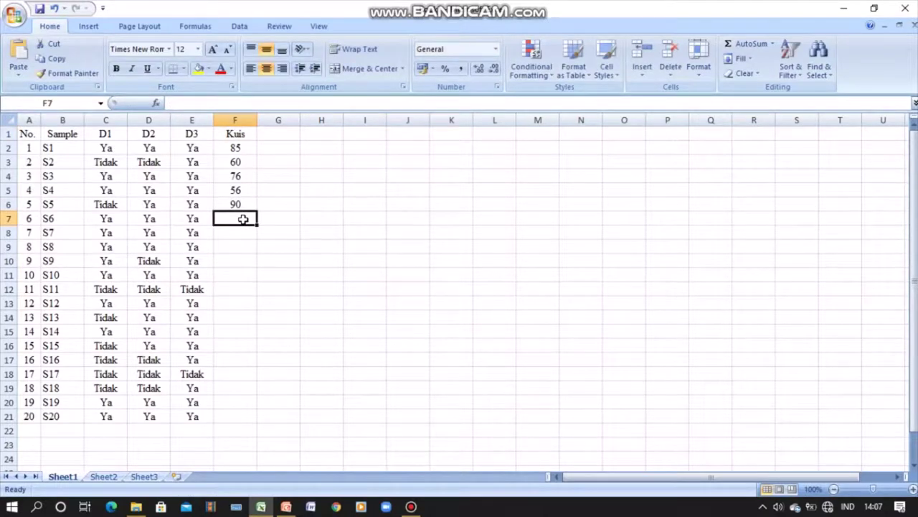
type("80")
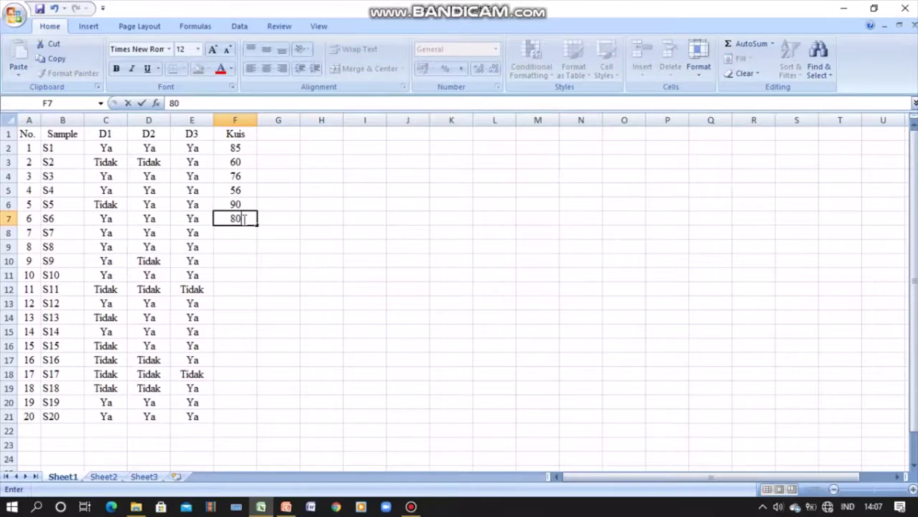
key("Return")
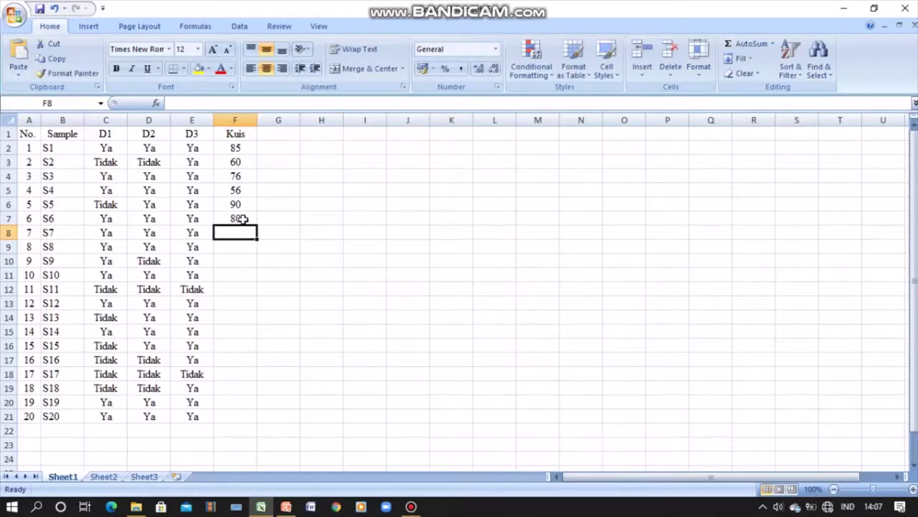
type("86")
key("Return")
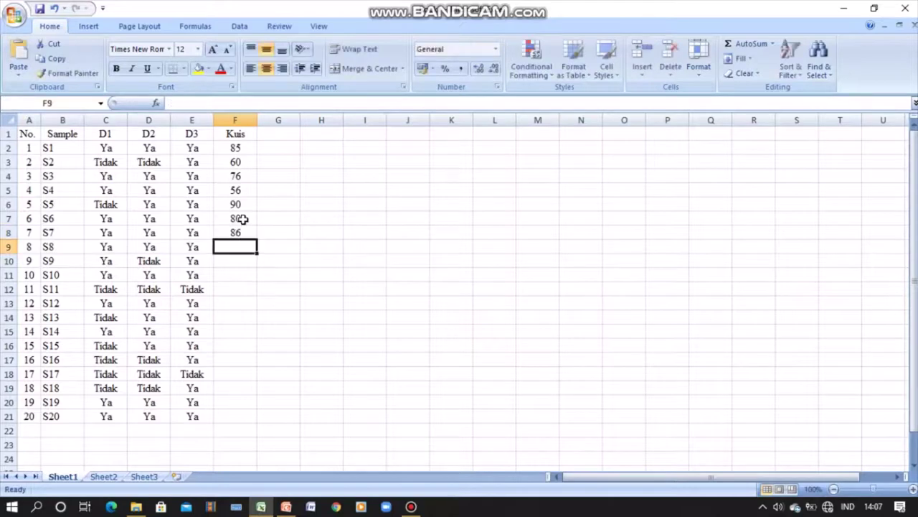
type("89")
key("Return")
key("Up")
key("Down")
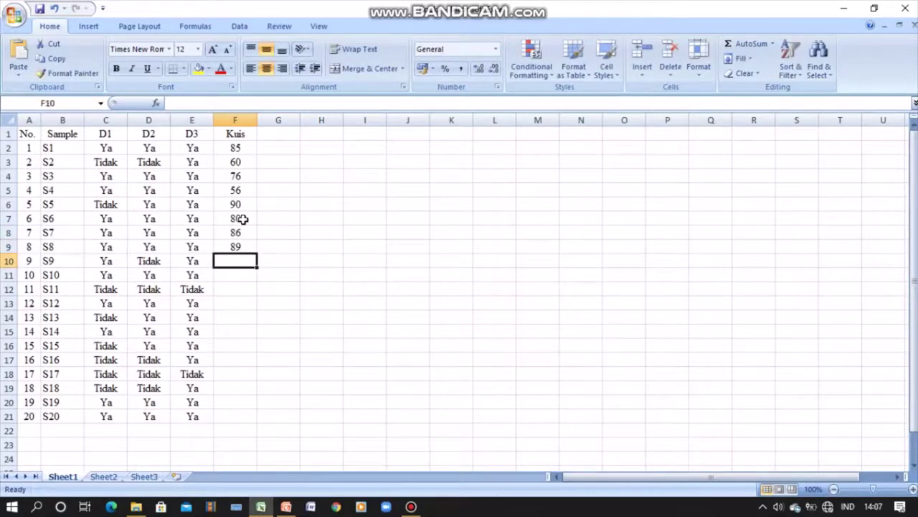
type("78")
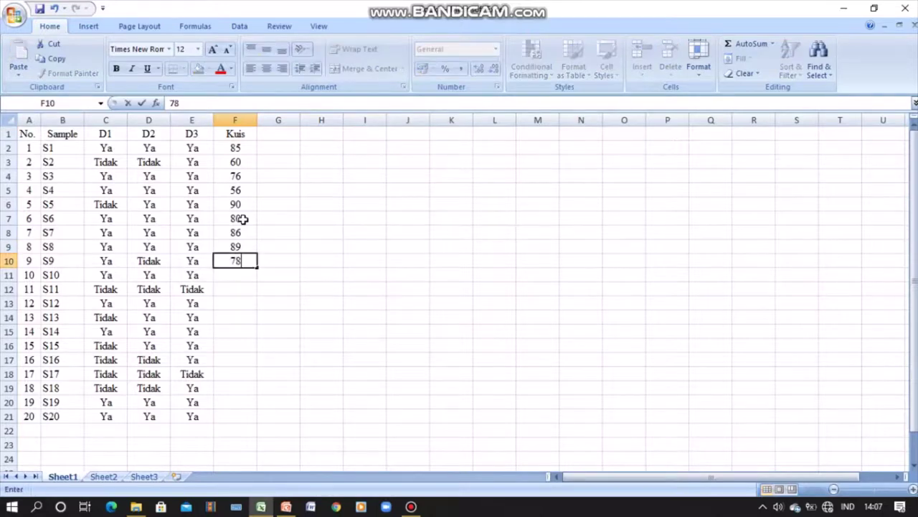
key("Return")
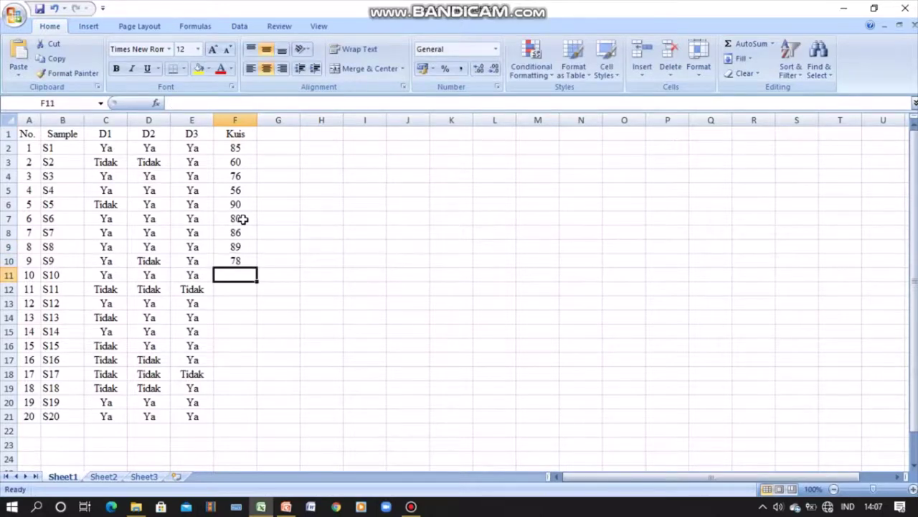
type("90")
key("Return")
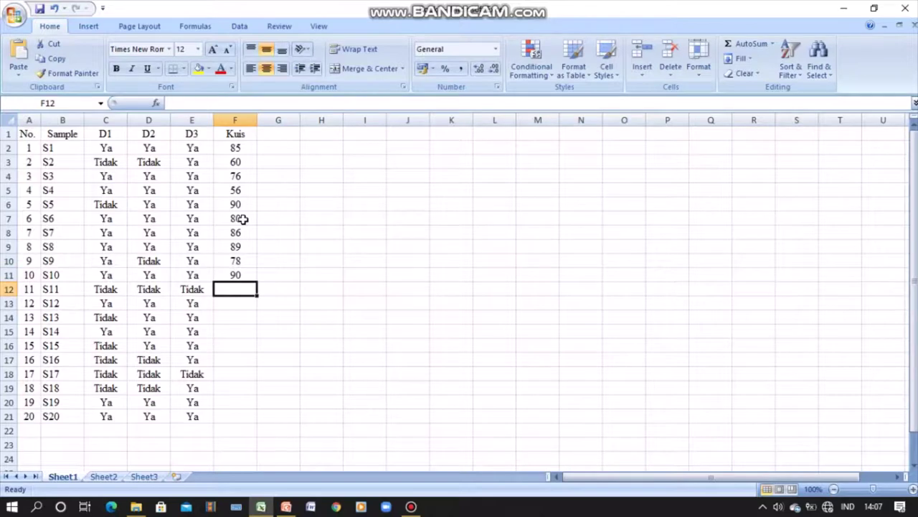
- Enter scores 0, 80, 50, 70, 75, 60, 0, 40, 80 and 87 in F12:F21
type("0")
key("Return")
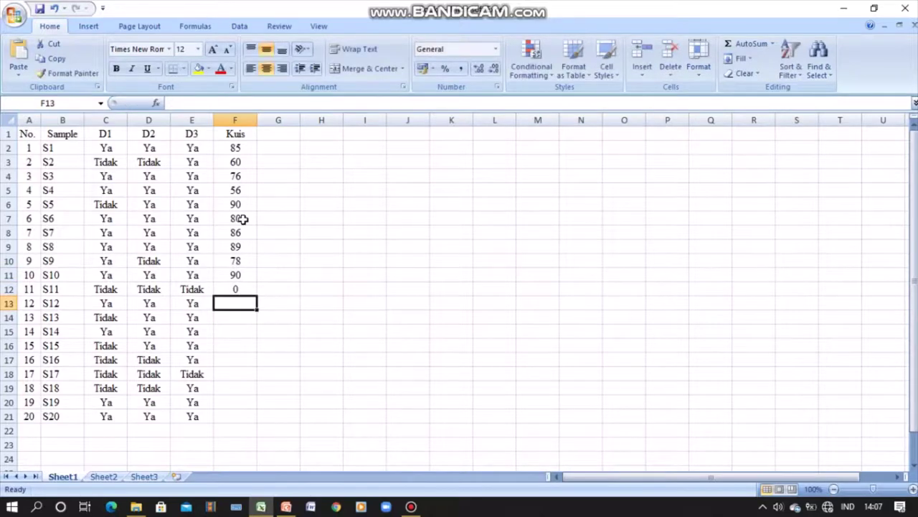
type("80")
key("Return")
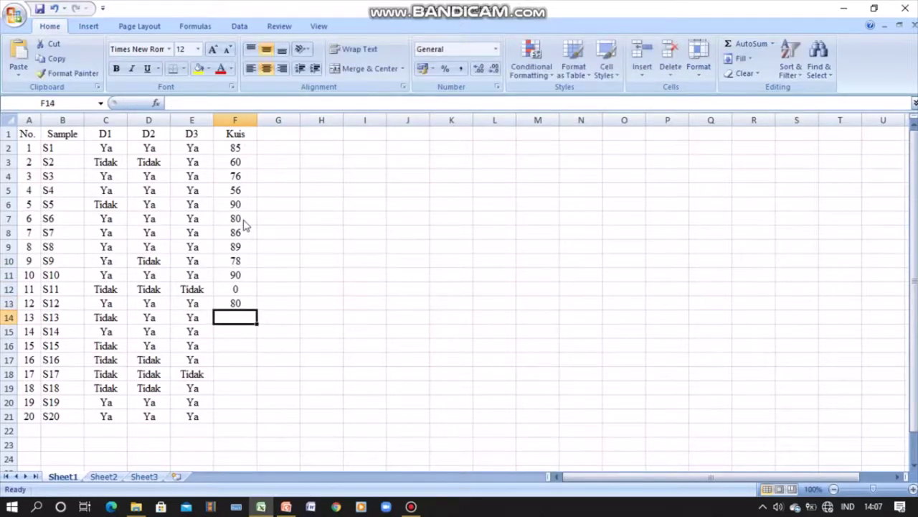
type("50")
key("Return")
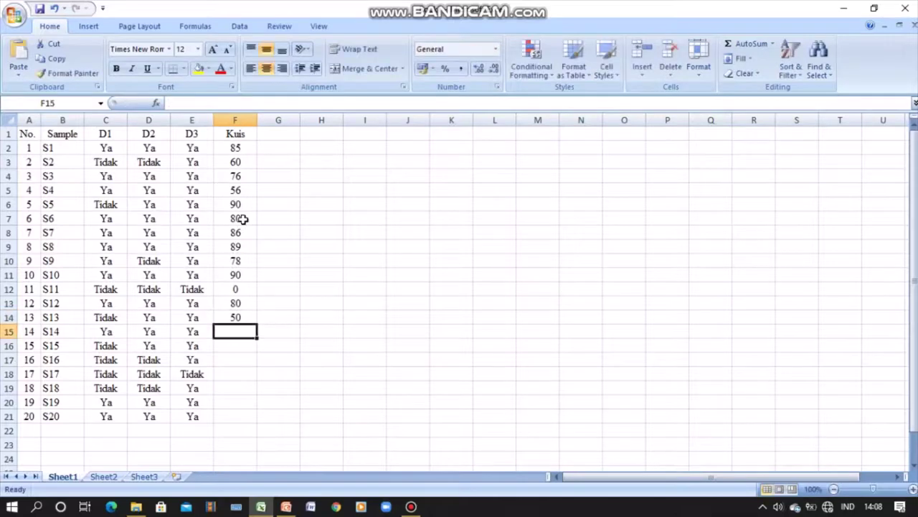
type("70")
key("Return")
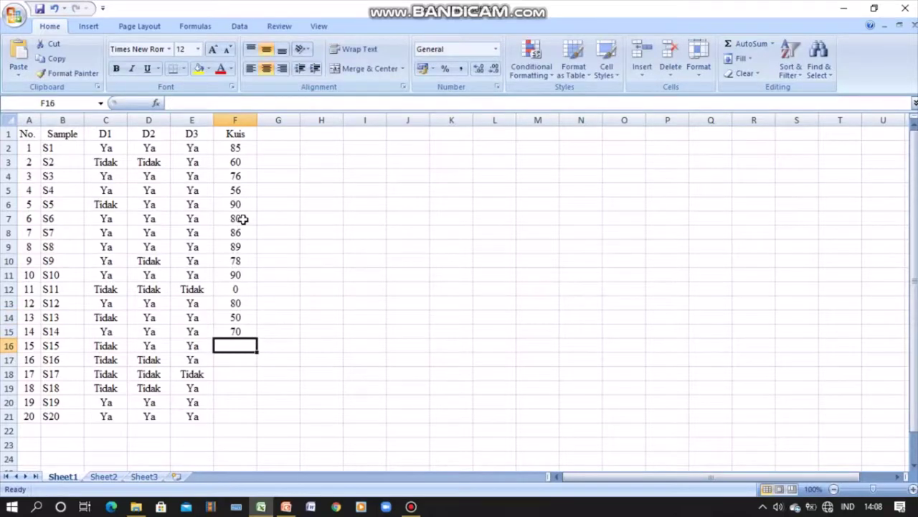
type("75")
key("Return")
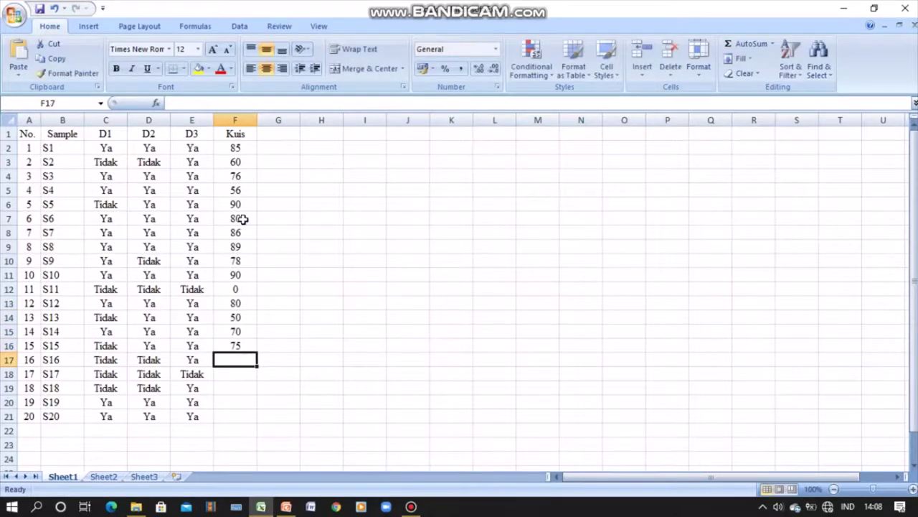
type("60")
key("Return")
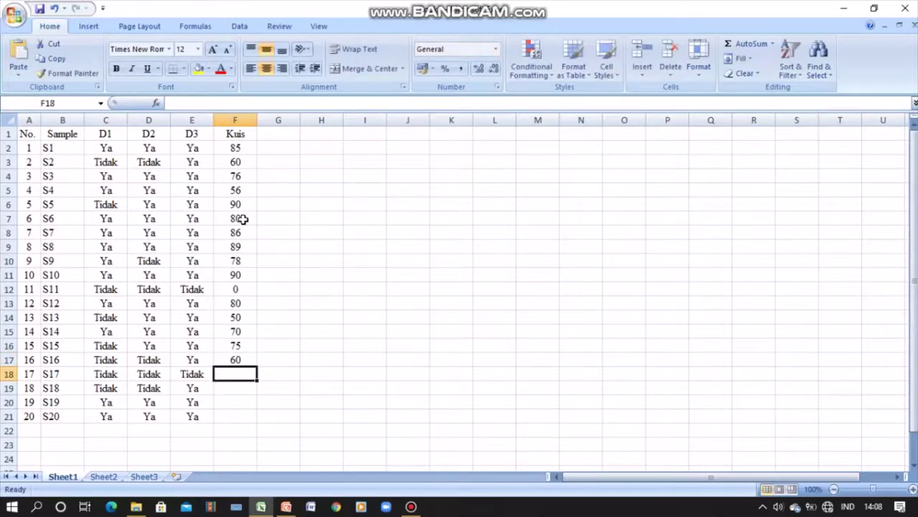
type("0")
key("Return")
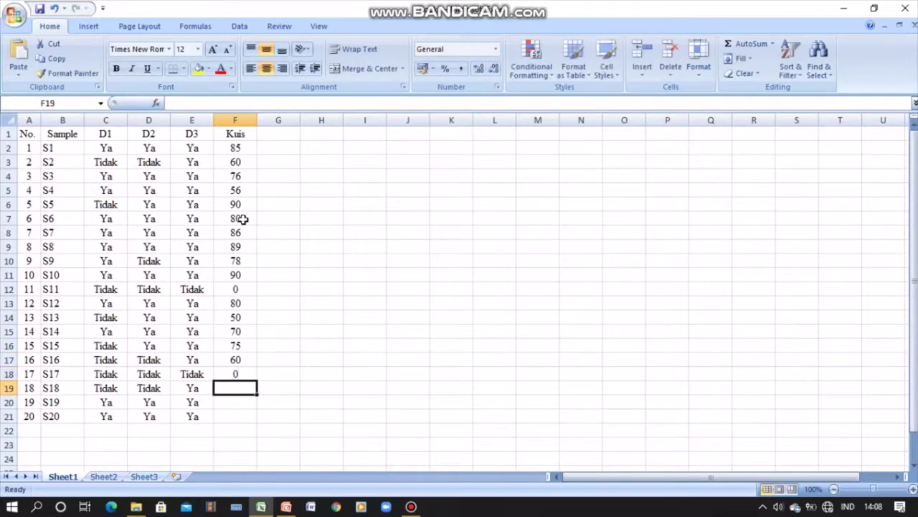
type("40")
key("Return")
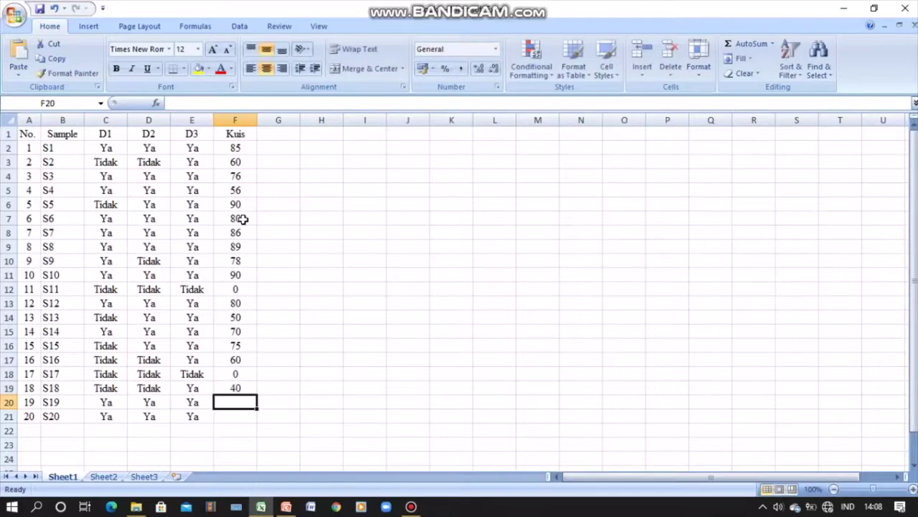
type("80")
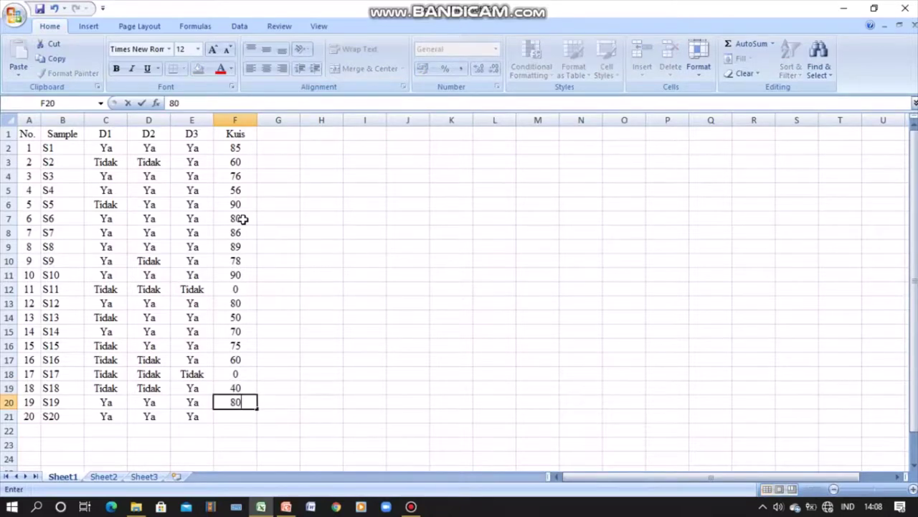
key("Return")
type("87")
key("Return")
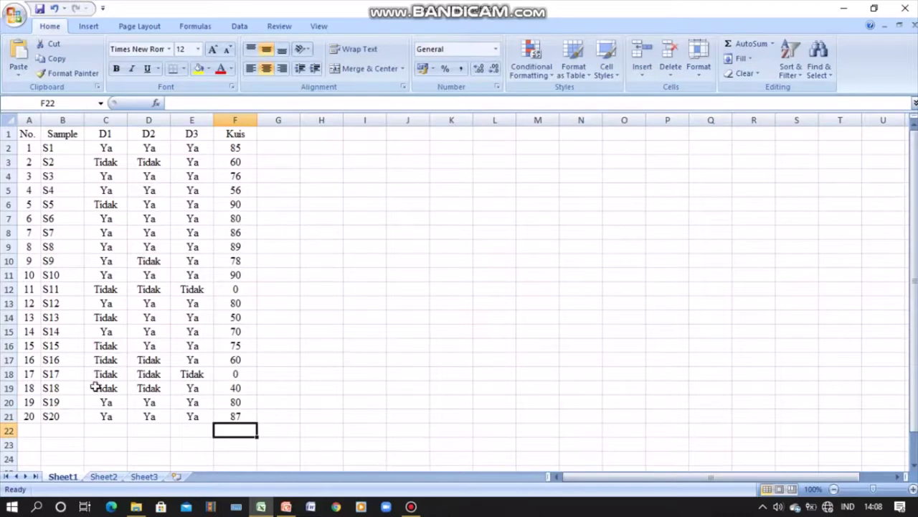
- Enter =COUNTIF(C2:C21;"Ya") in C22 to count the D1 Ya answers
left_click(112, 428)
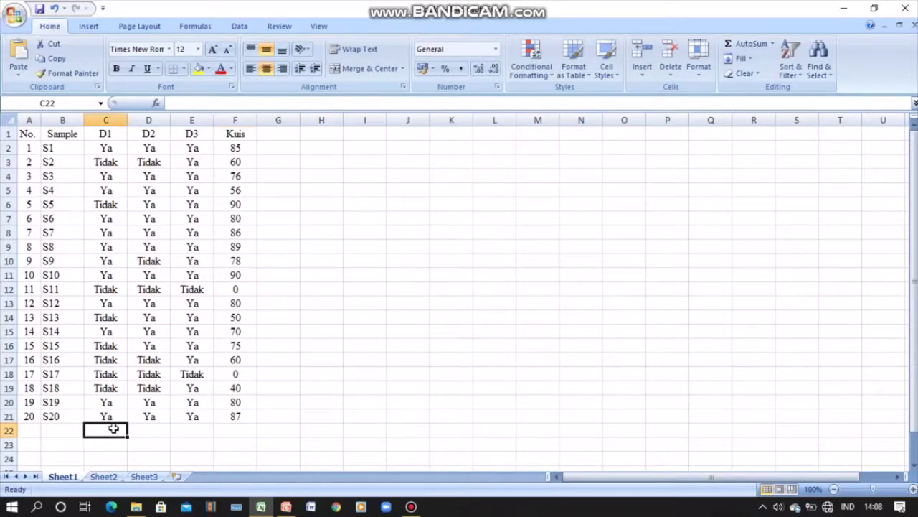
type("=")
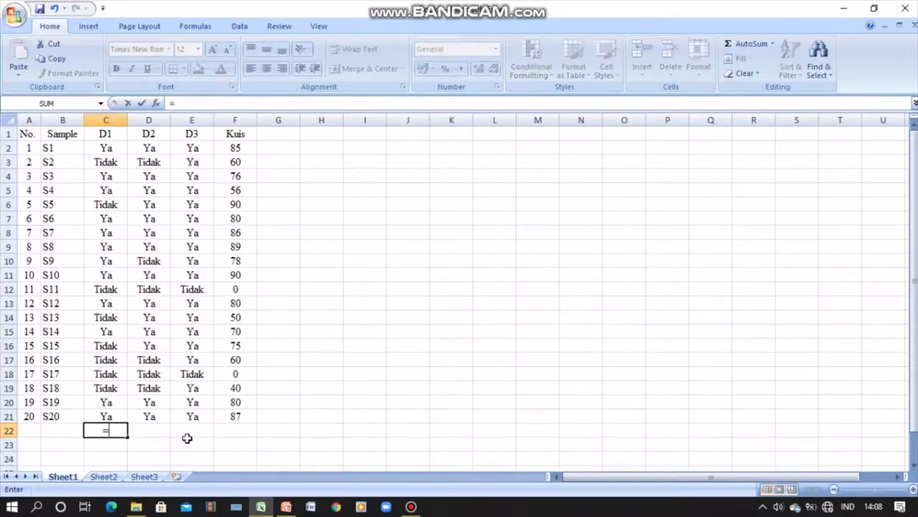
type("coun")
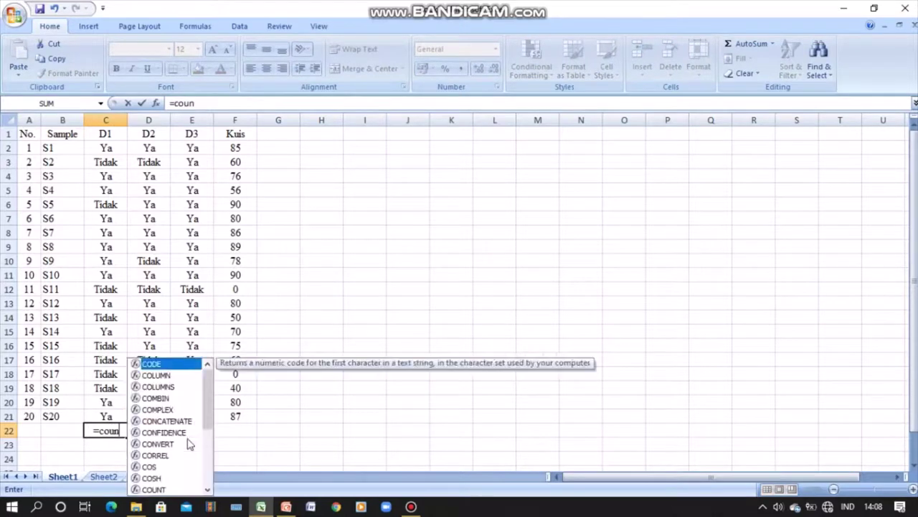
type("ti")
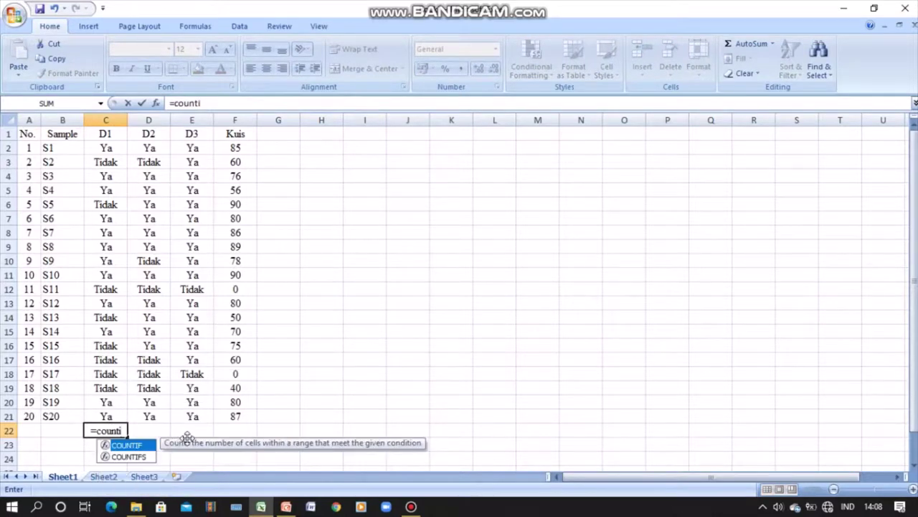
type("f(")
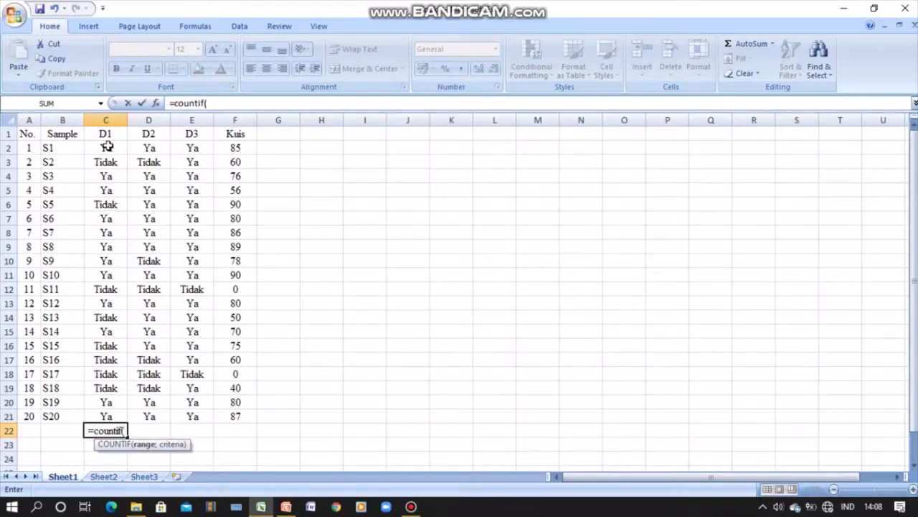
left_click_drag(106, 148, 122, 417)
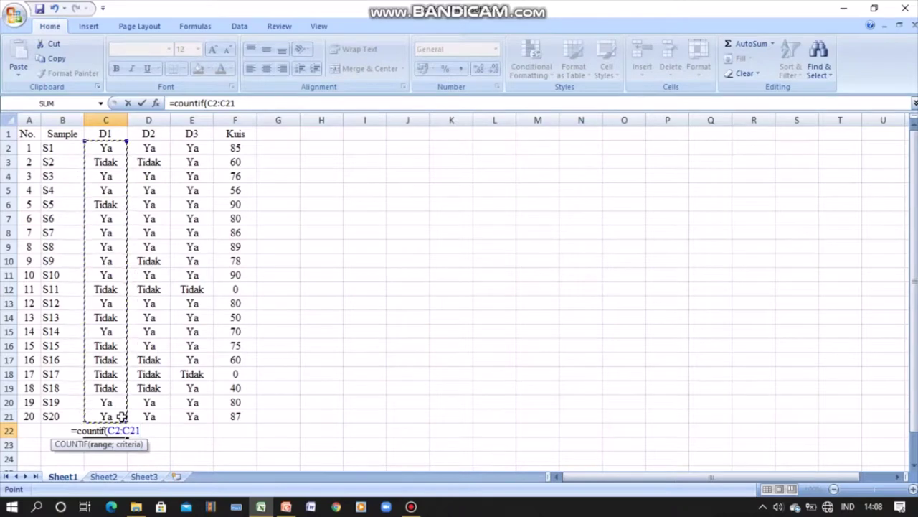
type(";")
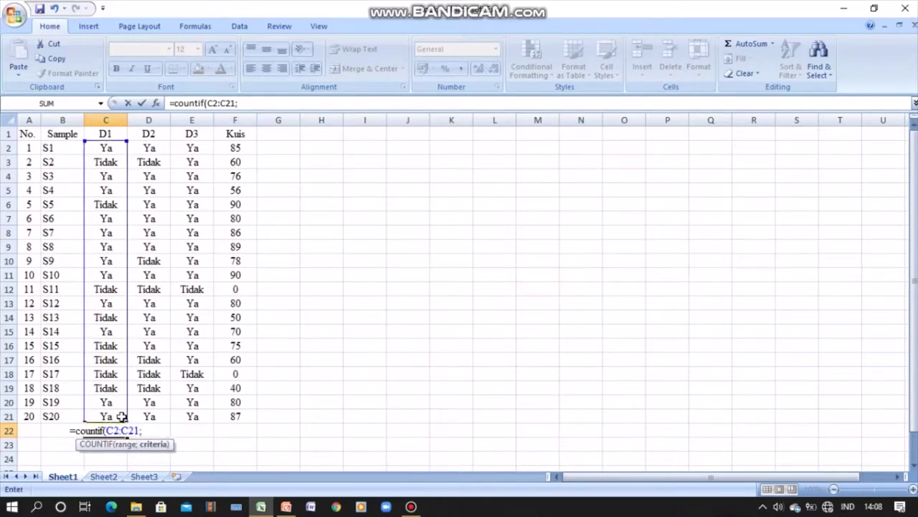
type("\"")
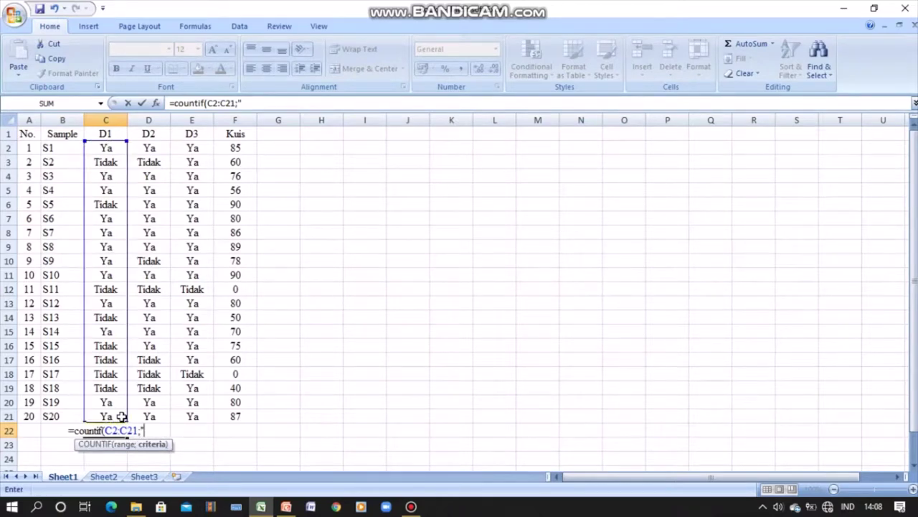
type("Ya")
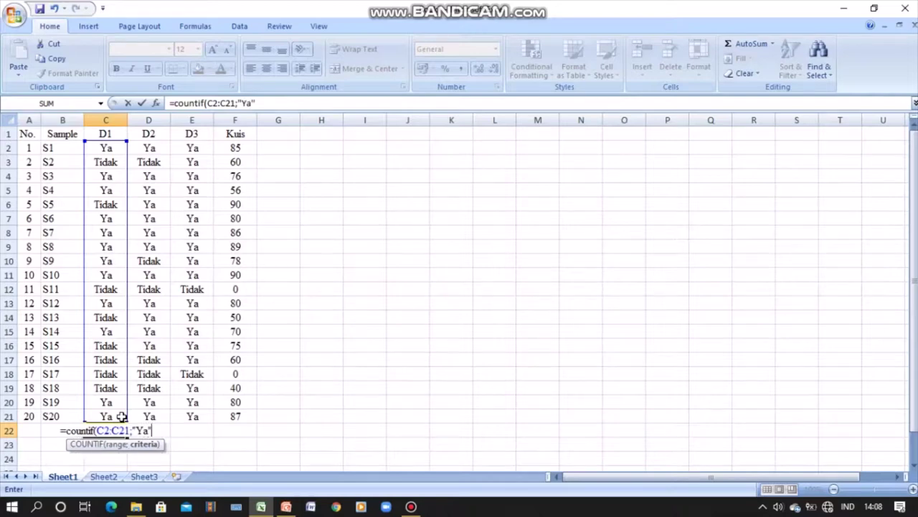
type("\")")
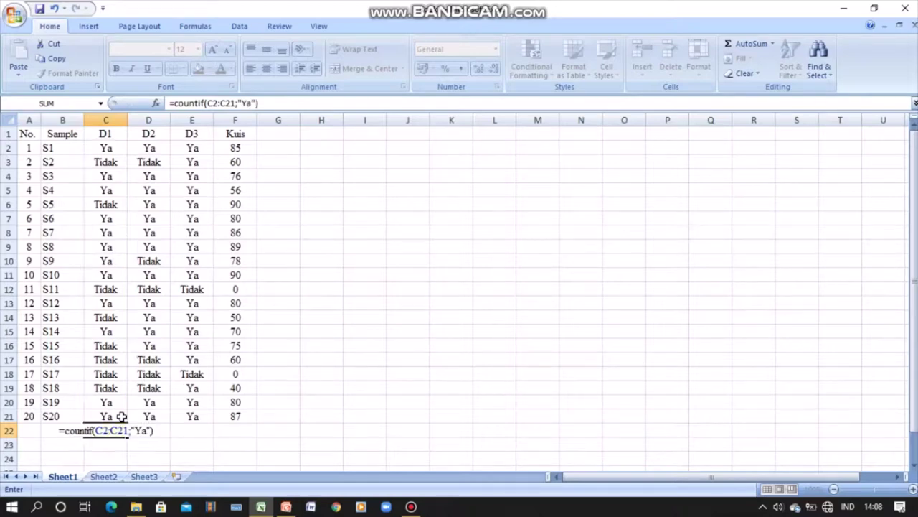
key("Return")
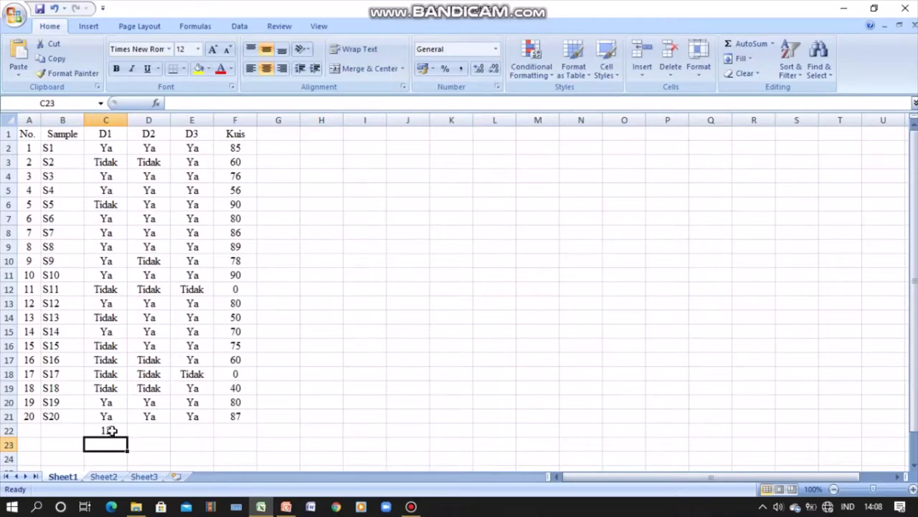
- Copy the Ya count formula across to D22 and E22
left_click(107, 430)
left_click_drag(128, 436, 200, 431)
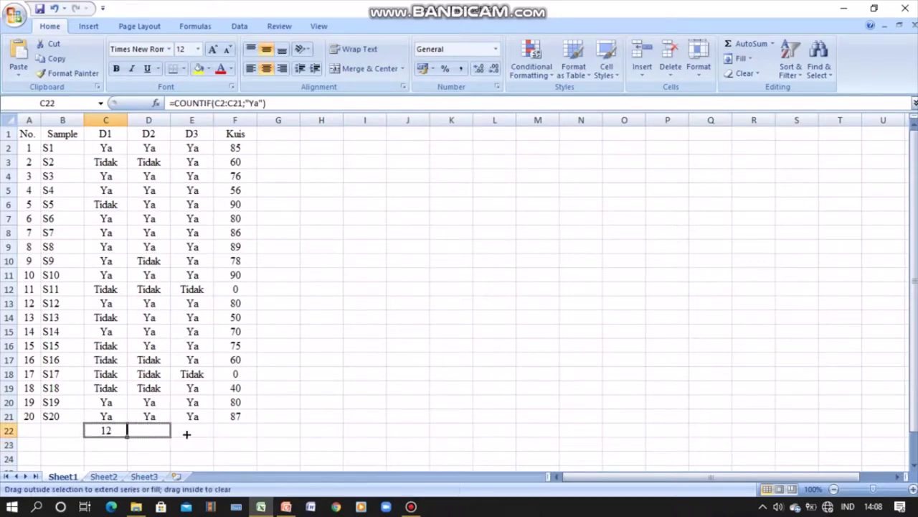
left_click(232, 431)
- Enter =COUNTIF(F2:F21;">75") in F22 to count Kuis scores above 75
type("=count")
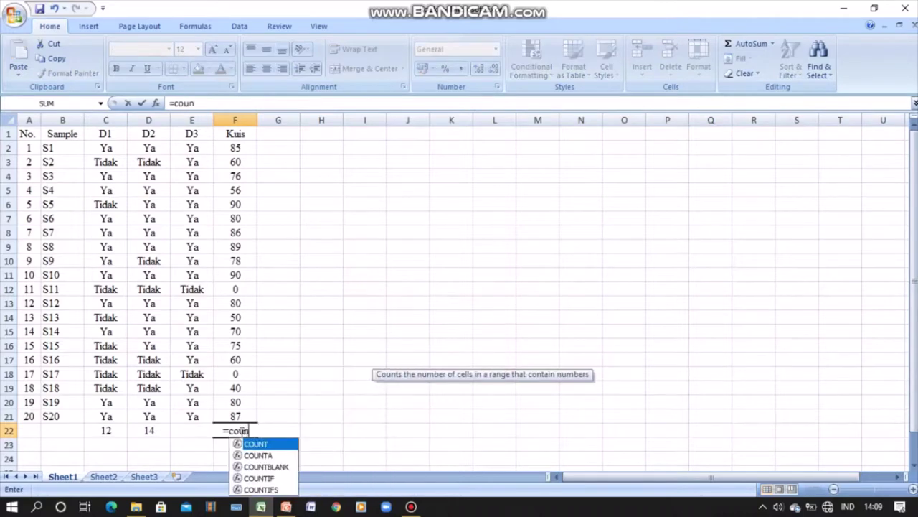
type("if")
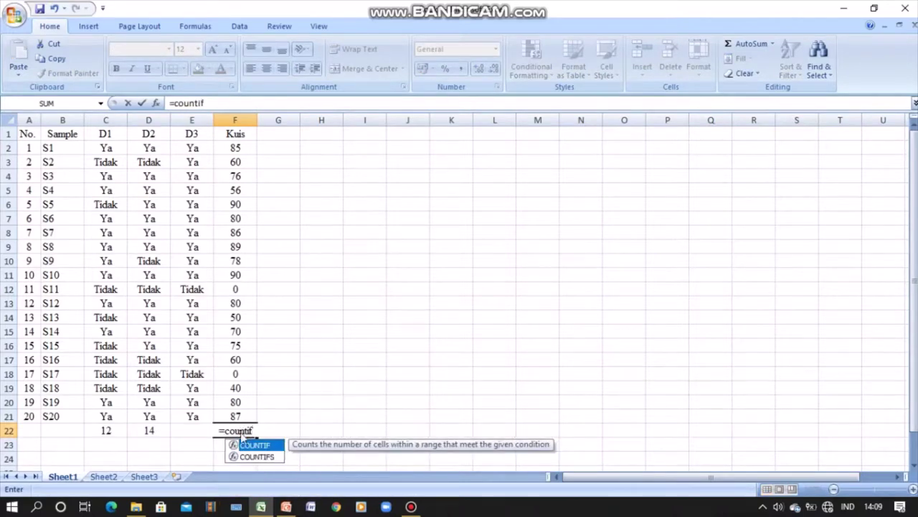
type("(")
left_click_drag(236, 149, 237, 416)
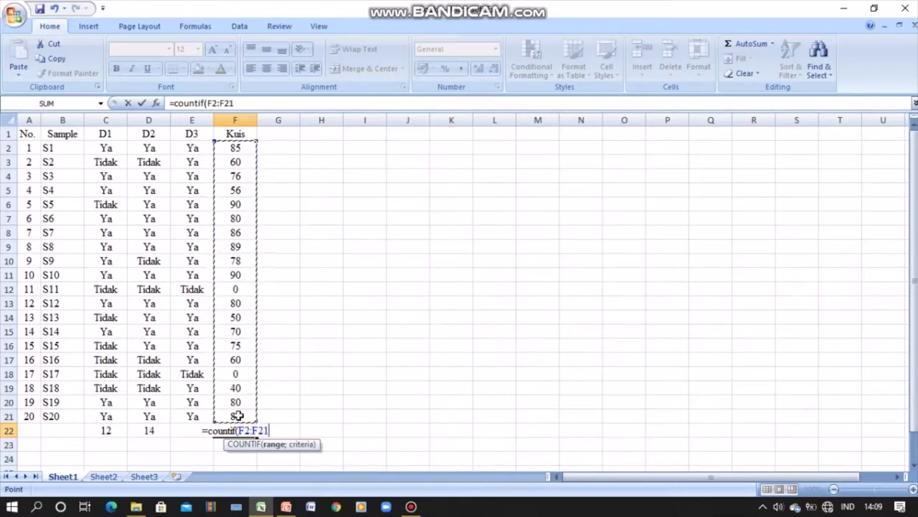
type(";")
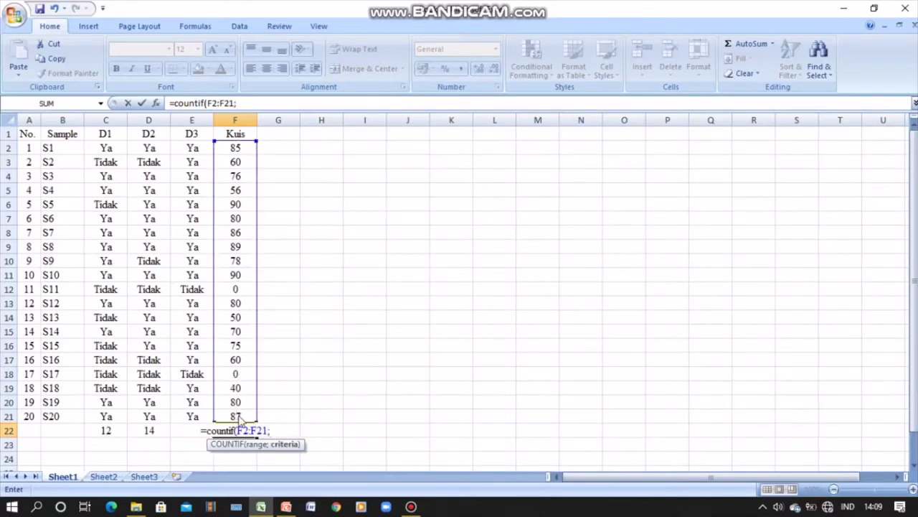
type("\"")
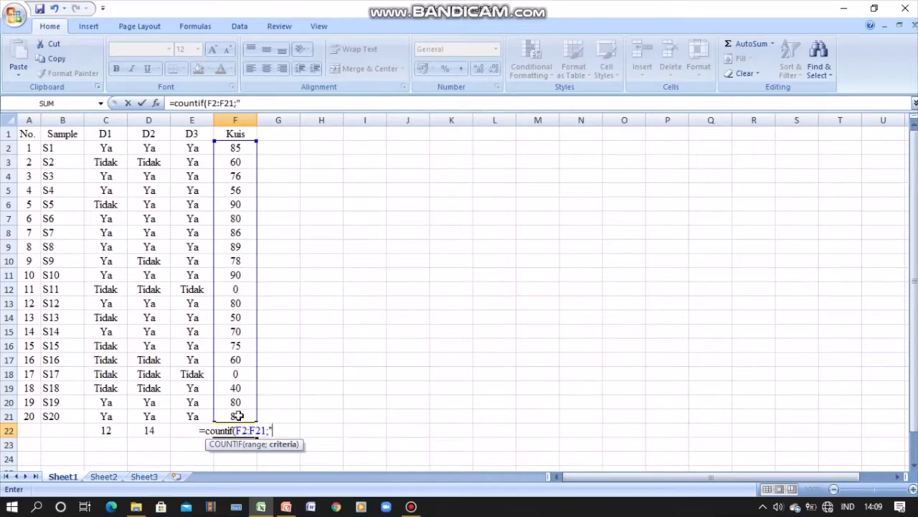
type(">7")
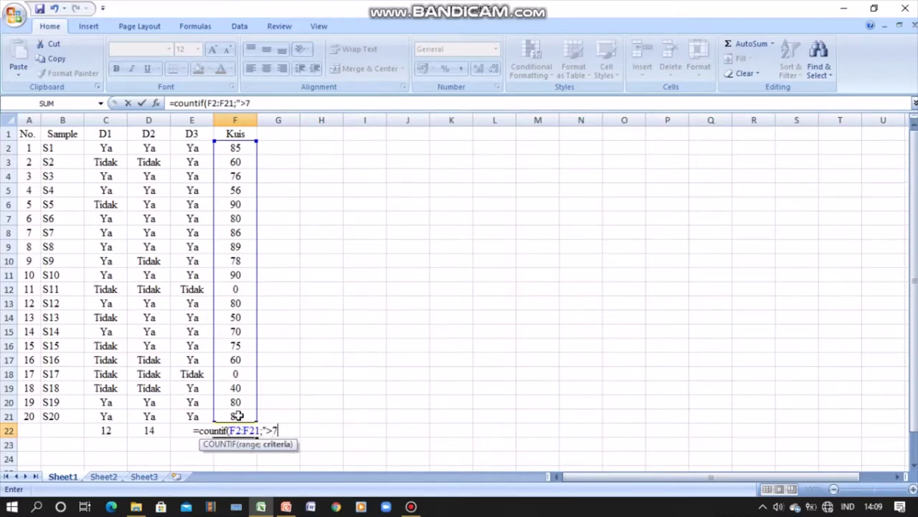
type("5\"")
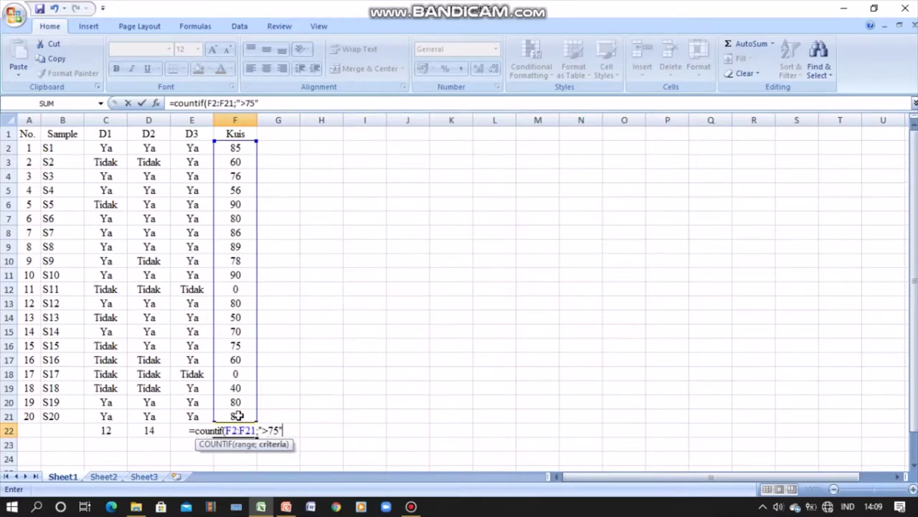
type(")")
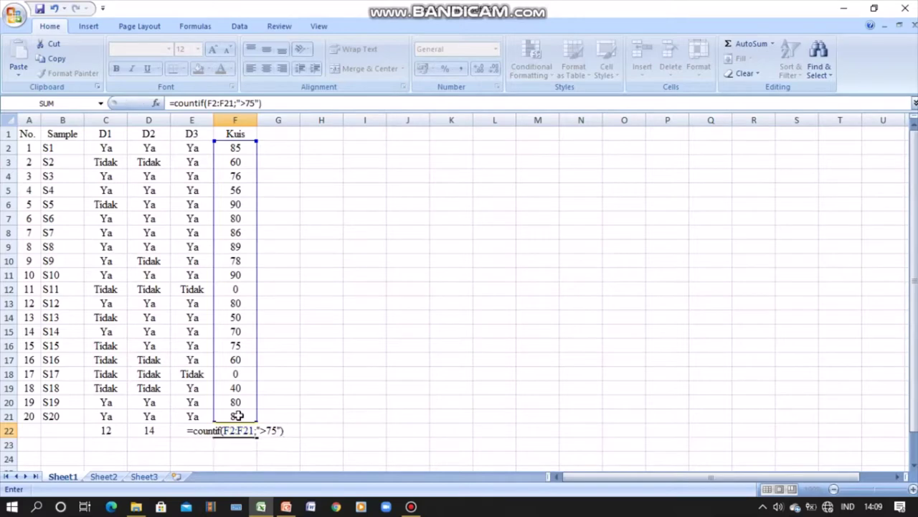
key("Return")
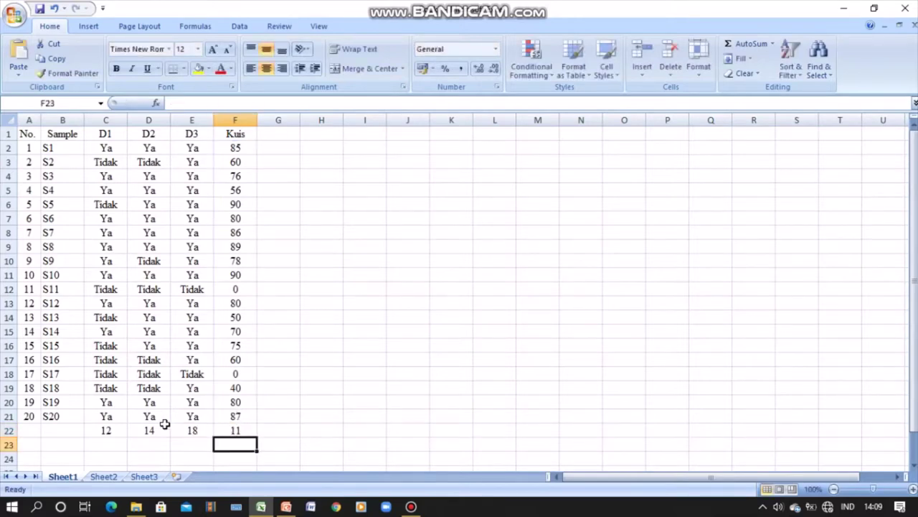
left_click(233, 429)
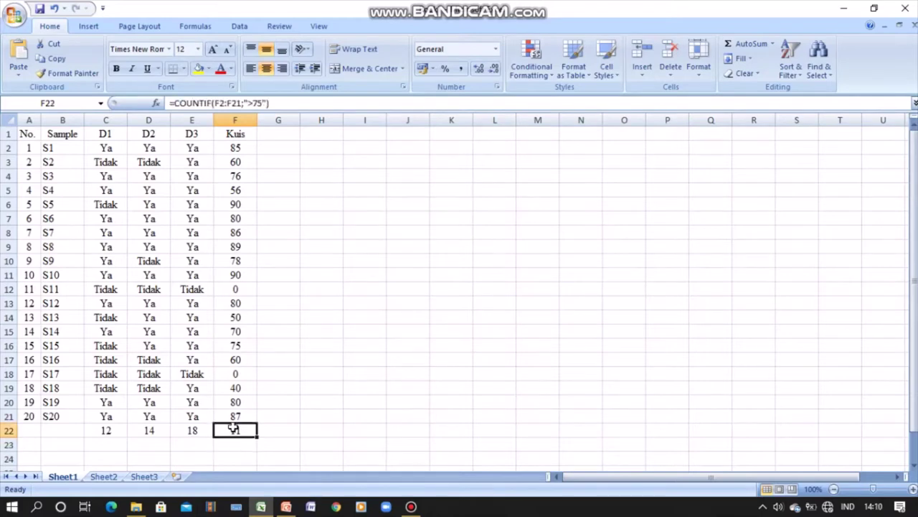